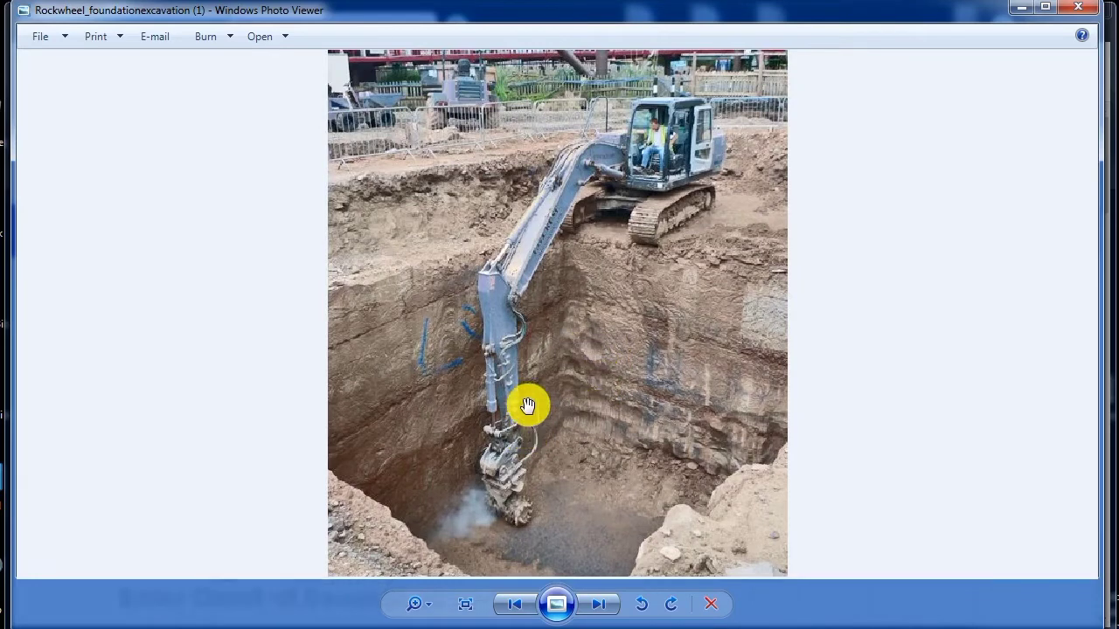
# Bring the calculator page forward, then select and clear the site's domain in the address bar
pyautogui.click(374, 622)
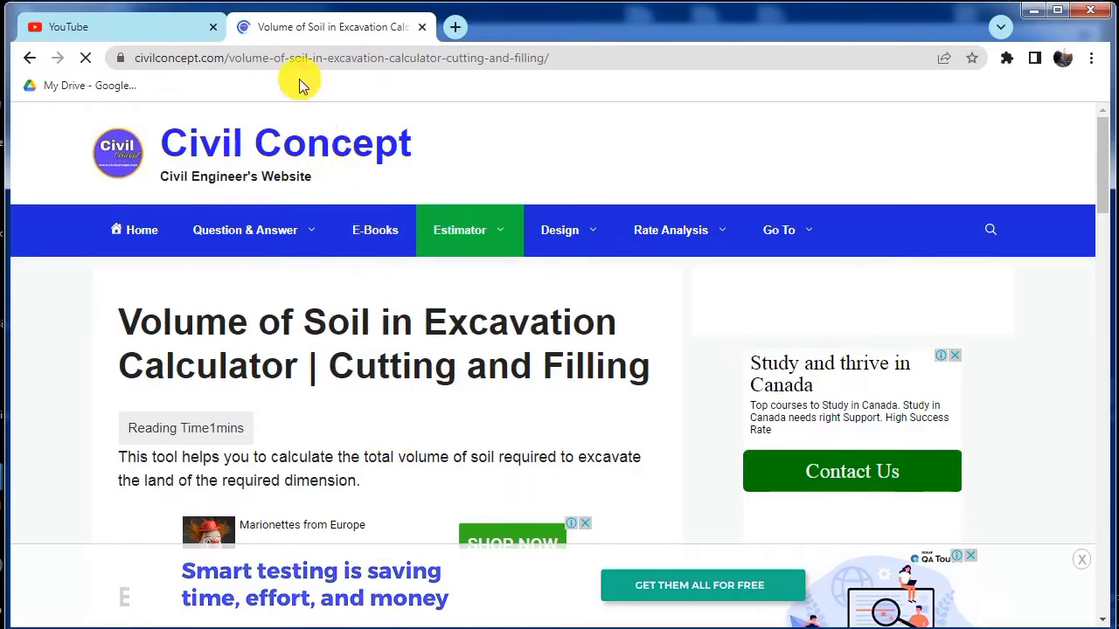
pyautogui.click(288, 55)
pyautogui.click(200, 63)
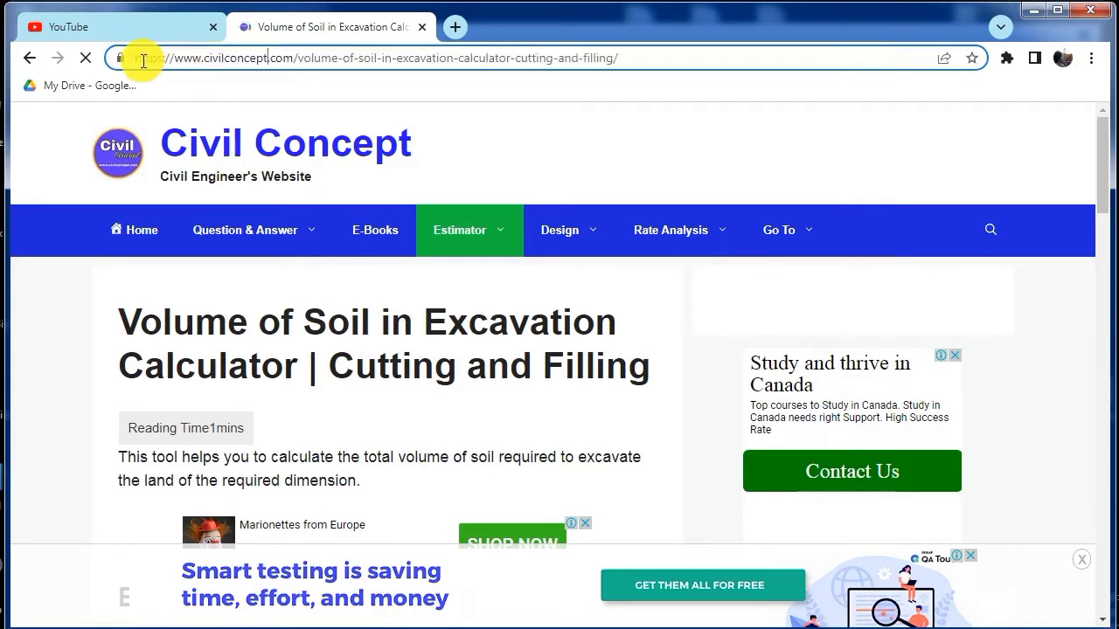
pyautogui.moveTo(201, 58); pyautogui.dragTo(292, 60)
pyautogui.click(295, 58)
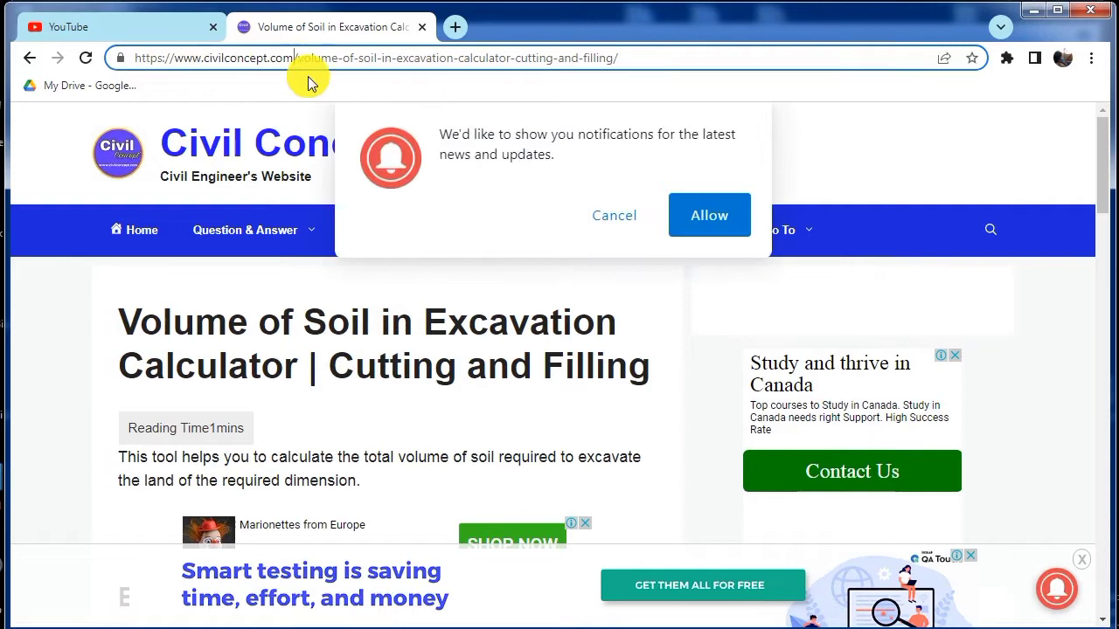
# Decline the site's notification request and reopen Excavation from the Estimator menu
pyautogui.click(614, 216)
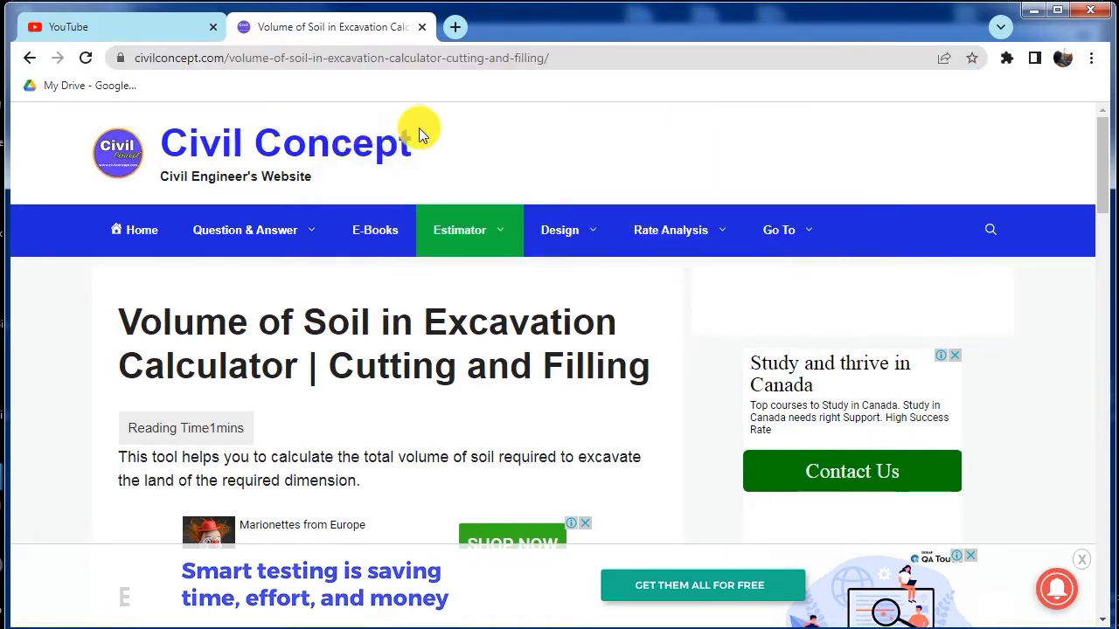
pyautogui.moveTo(458, 236)
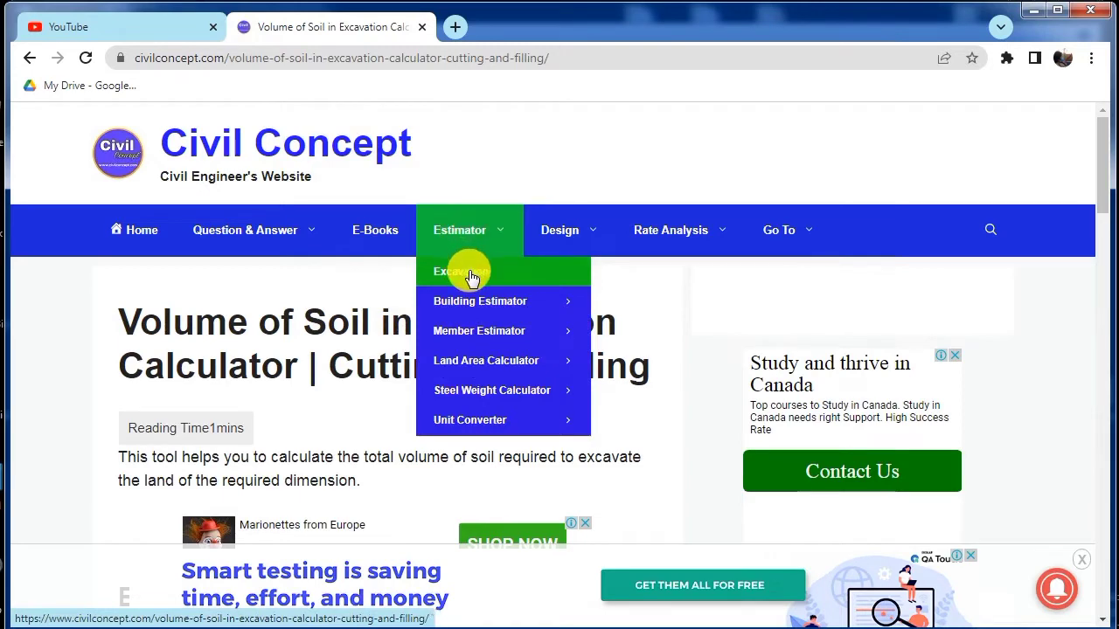
pyautogui.click(460, 276)
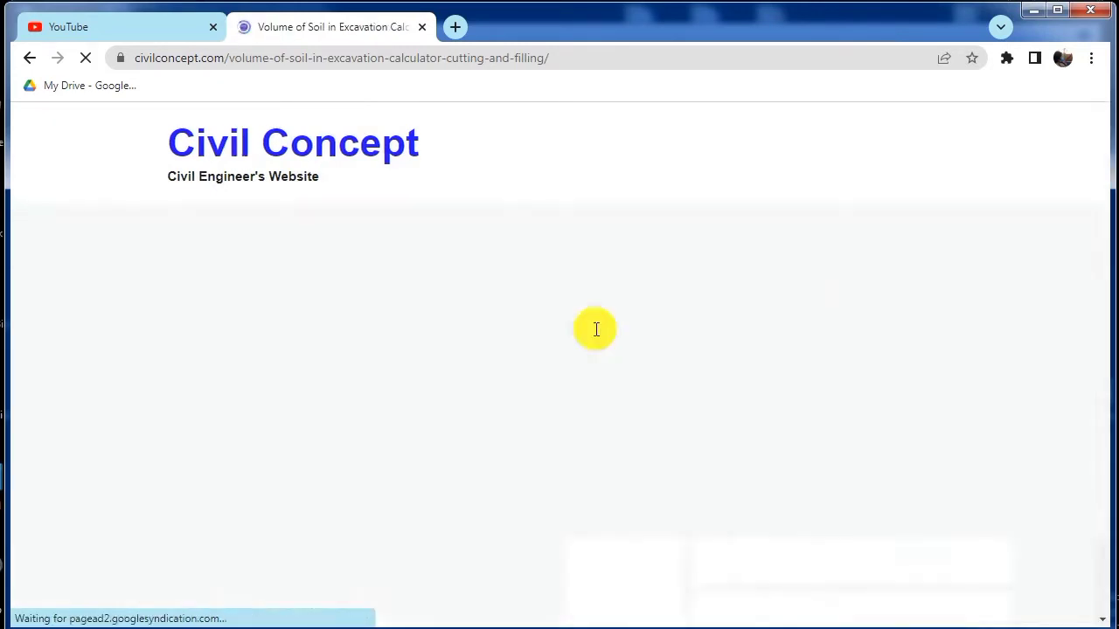
# Scroll to the Enter Detail of Excavation form and enter 5 as the length of land
pyautogui.scroll(-7, 489, 301)
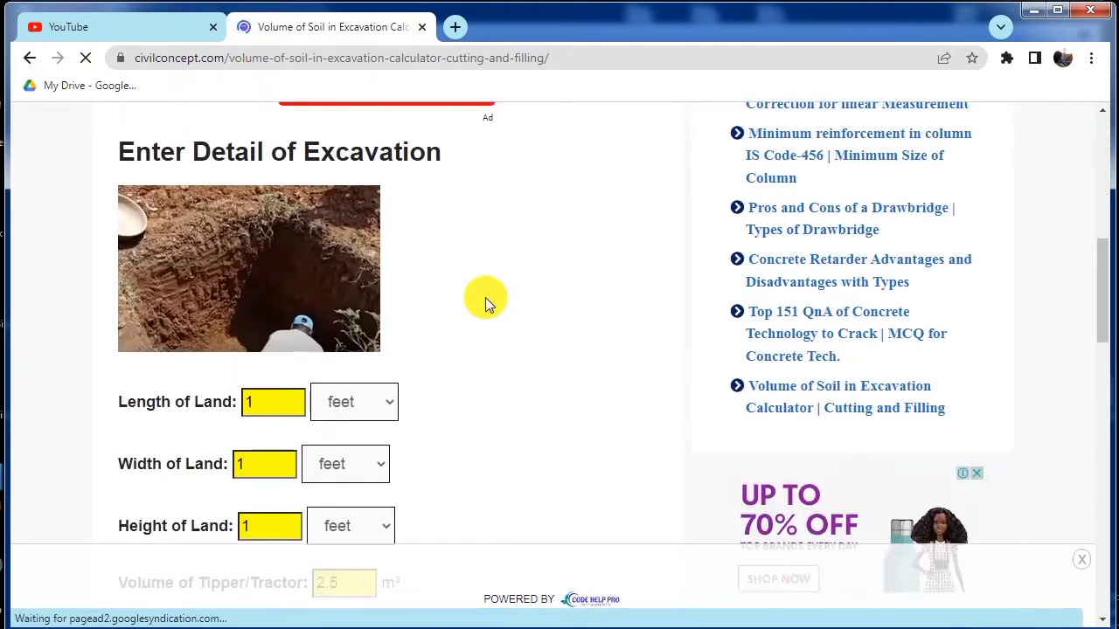
pyautogui.scroll(-1, 485, 299)
pyautogui.scroll(3, 485, 299)
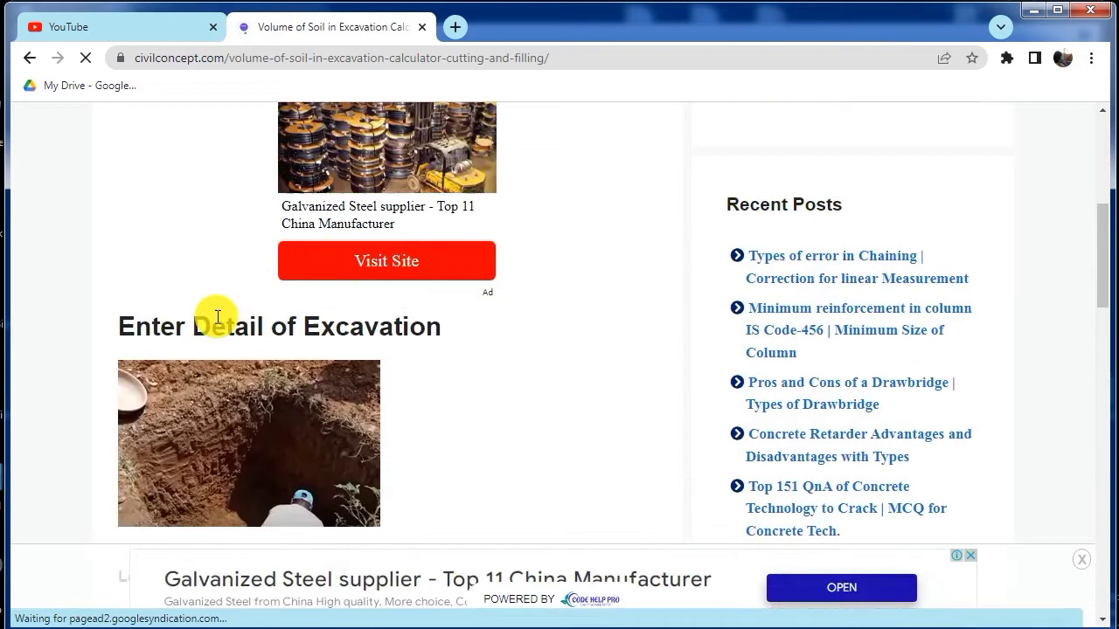
pyautogui.moveTo(225, 326); pyautogui.dragTo(395, 327)
pyautogui.scroll(-2, 497, 343)
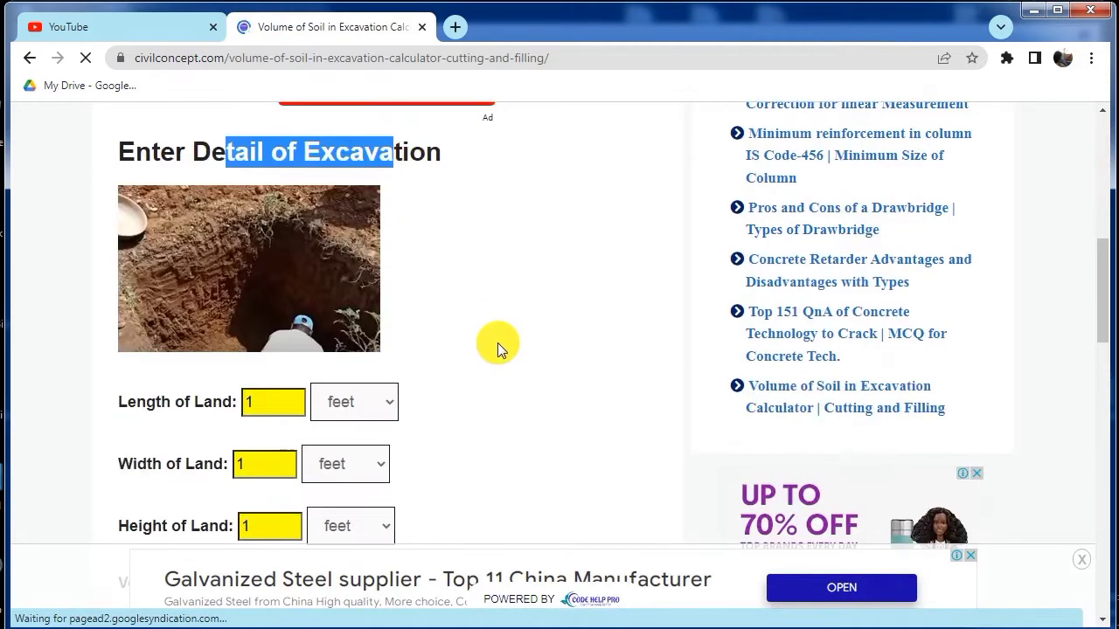
pyautogui.scroll(-1, 460, 341)
pyautogui.scroll(1, 459, 339)
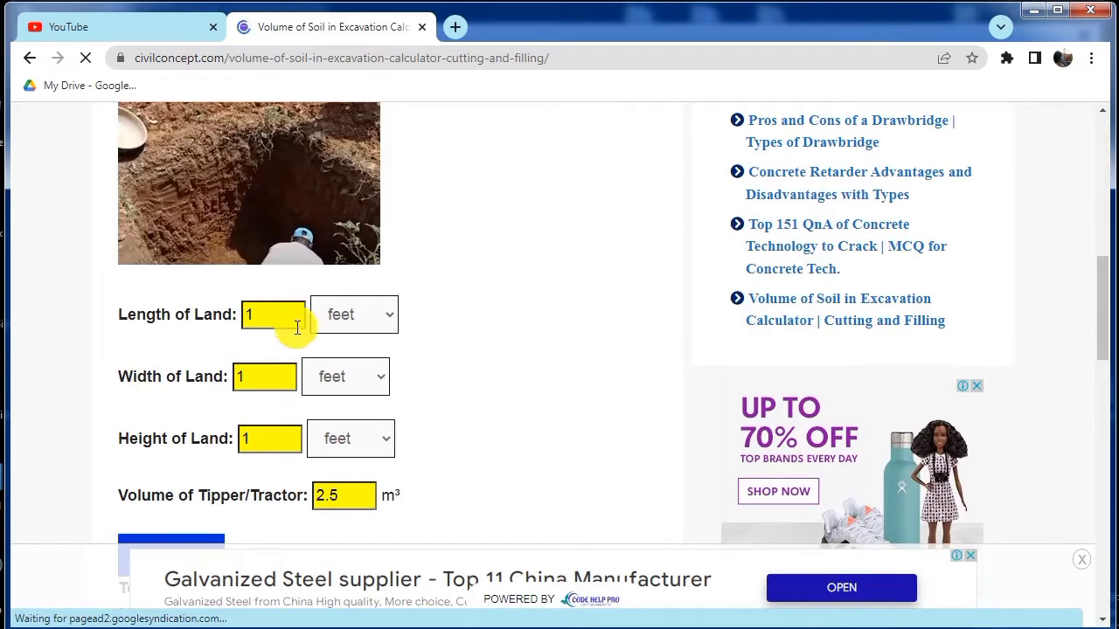
pyautogui.scroll(1, 506, 379)
pyautogui.scroll(-1, 410, 376)
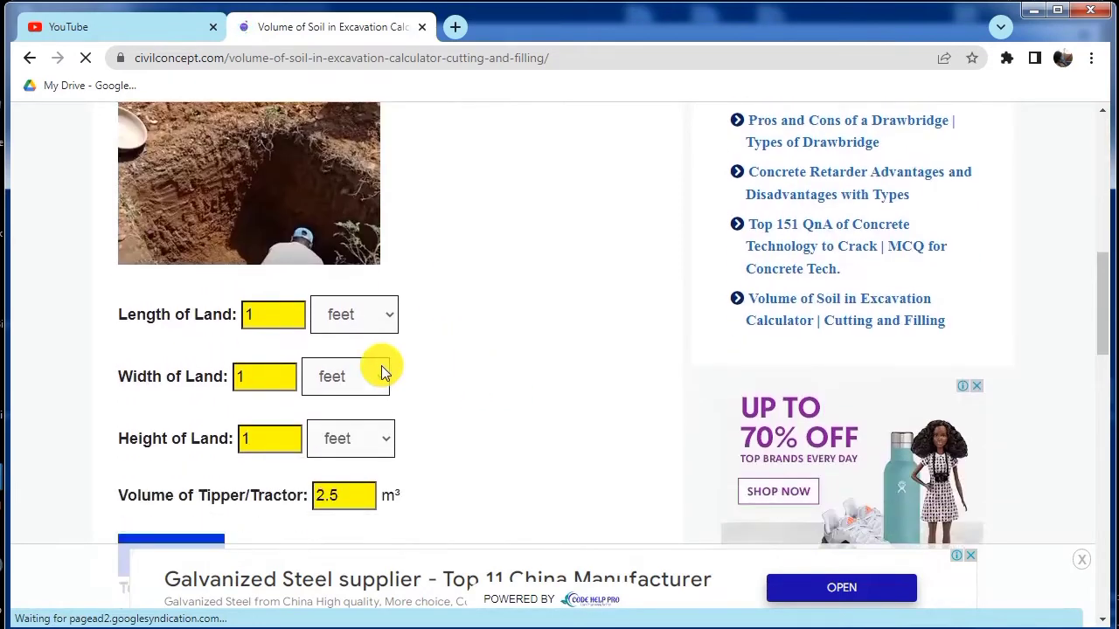
pyautogui.doubleClick(250, 315)
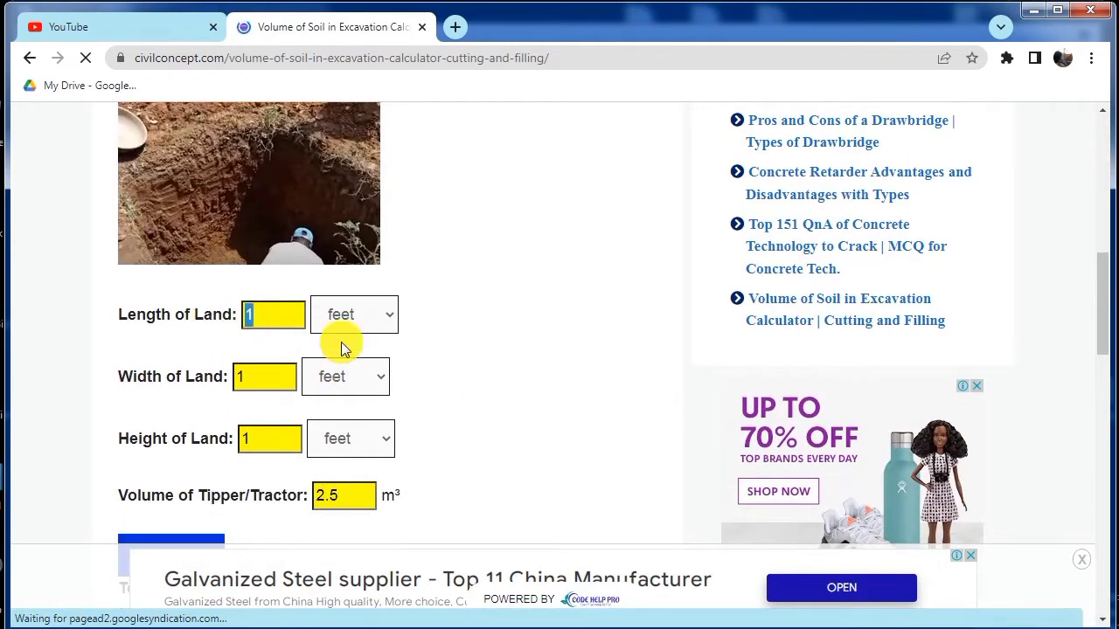
pyautogui.write('5')
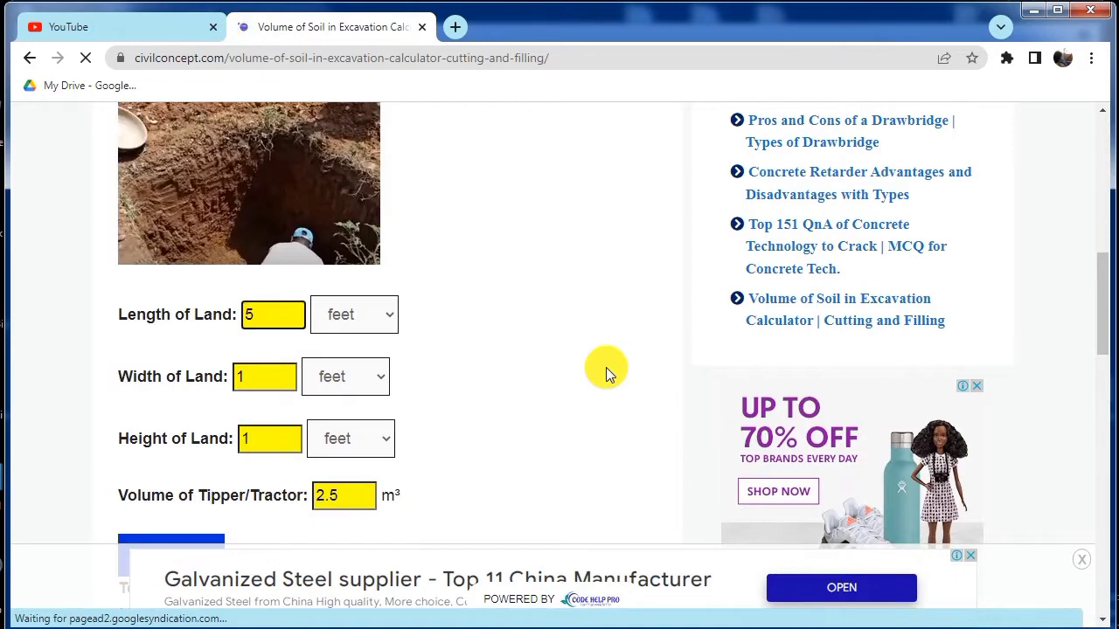
# Enter width 3, then correct the land dimensions to length 12 and width 8
pyautogui.scroll(-1, 312, 359)
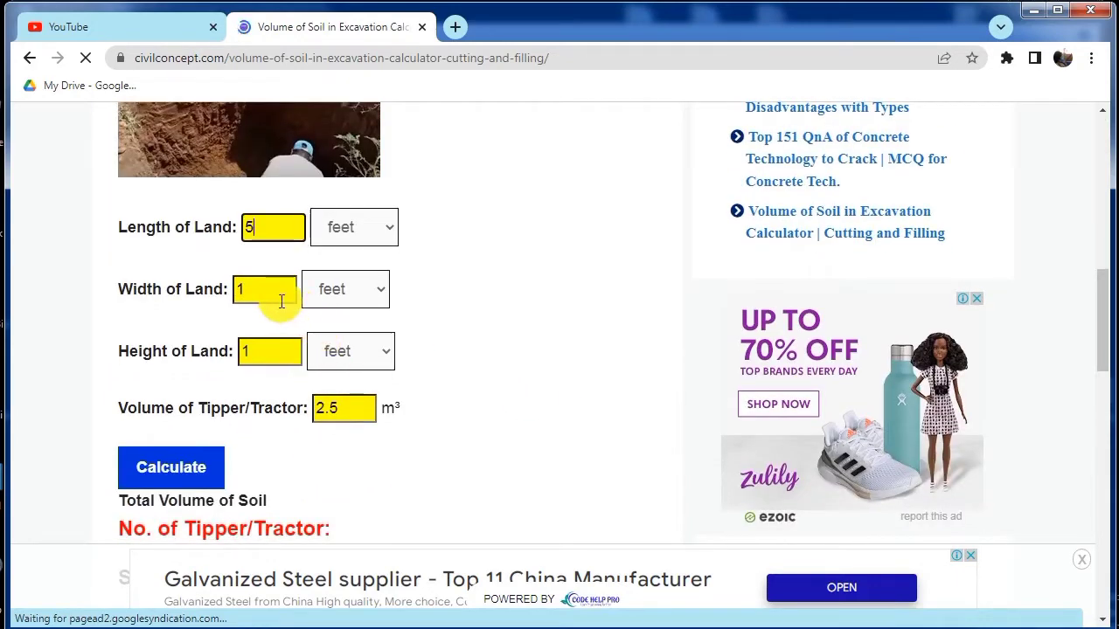
pyautogui.doubleClick(245, 294)
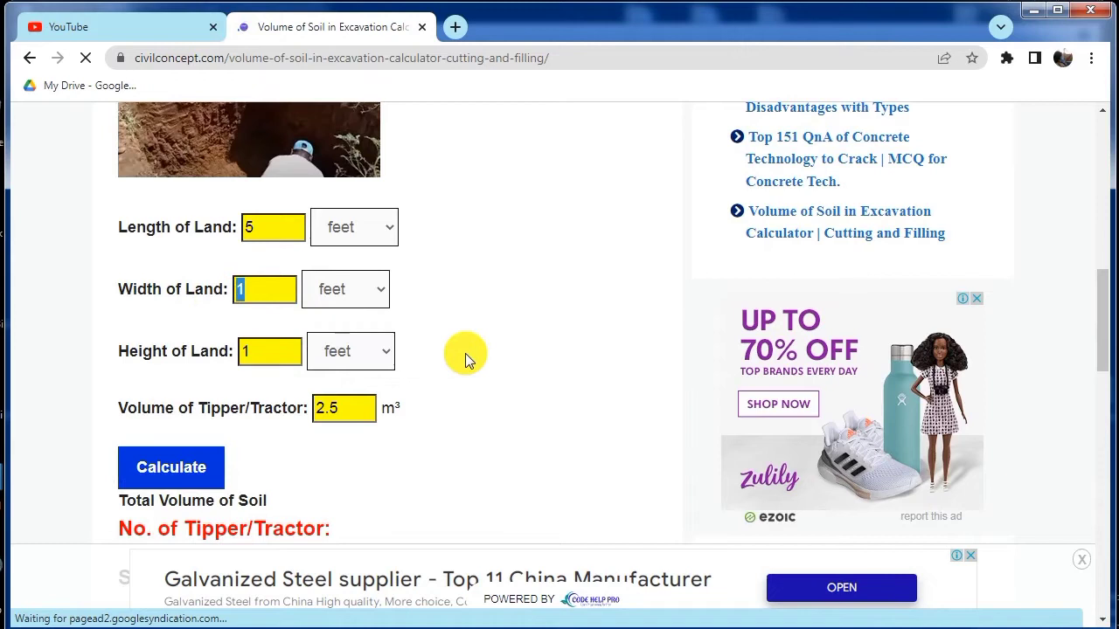
pyautogui.write('3')
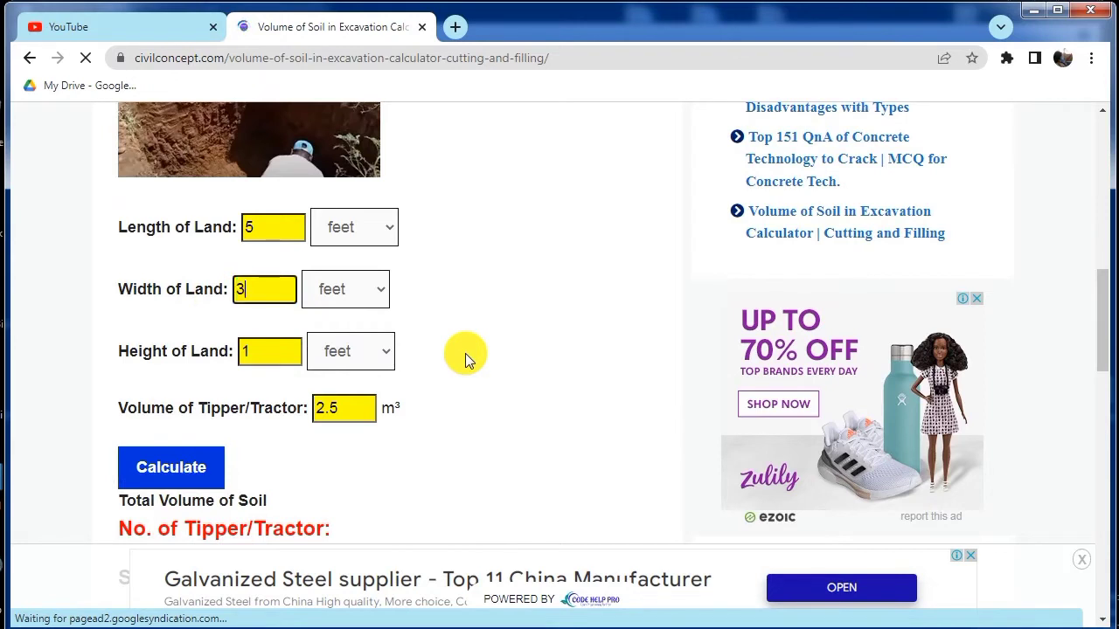
pyautogui.doubleClick(278, 234)
pyautogui.write('1')
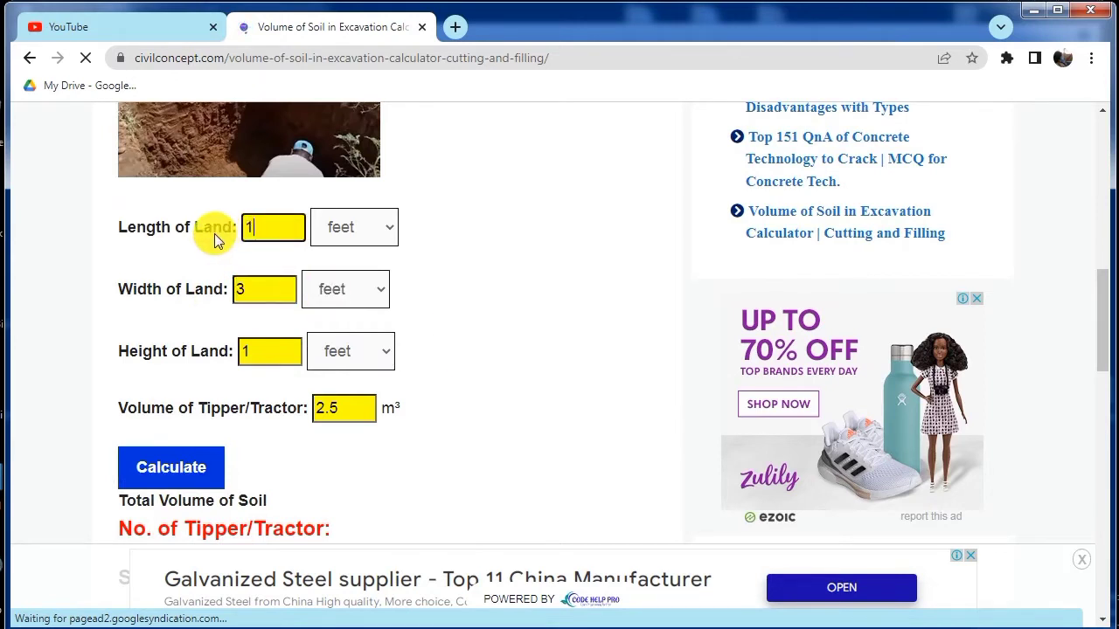
pyautogui.write('2')
pyautogui.doubleClick(289, 287)
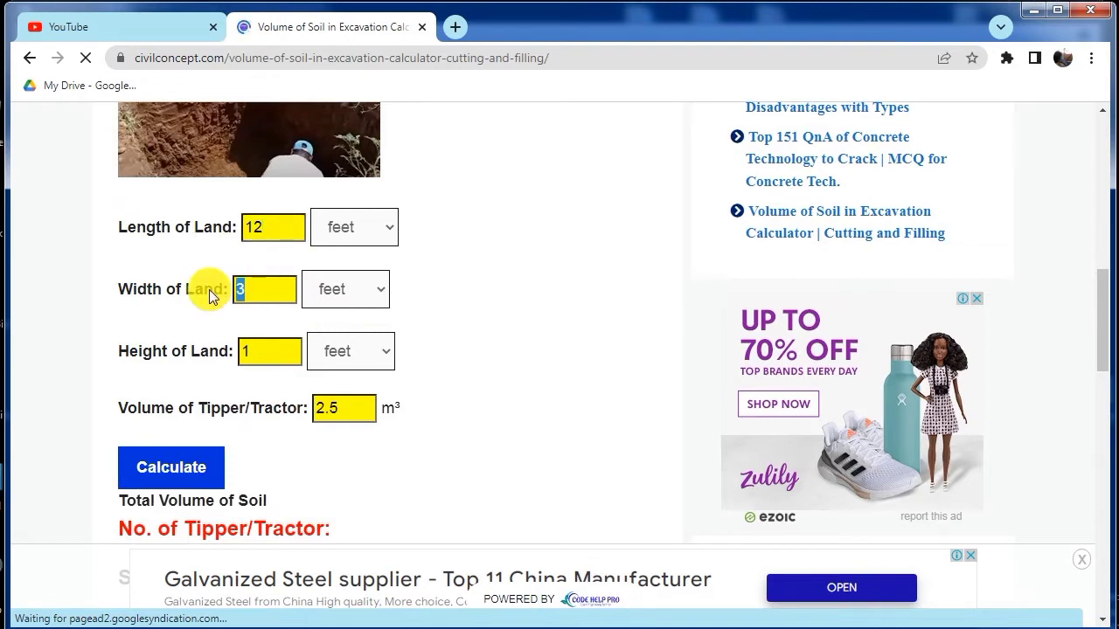
pyautogui.write('8')
# Set the Height of Land unit to inch, keep length in feet, and enter height 8
pyautogui.click(368, 355)
pyautogui.click(361, 419)
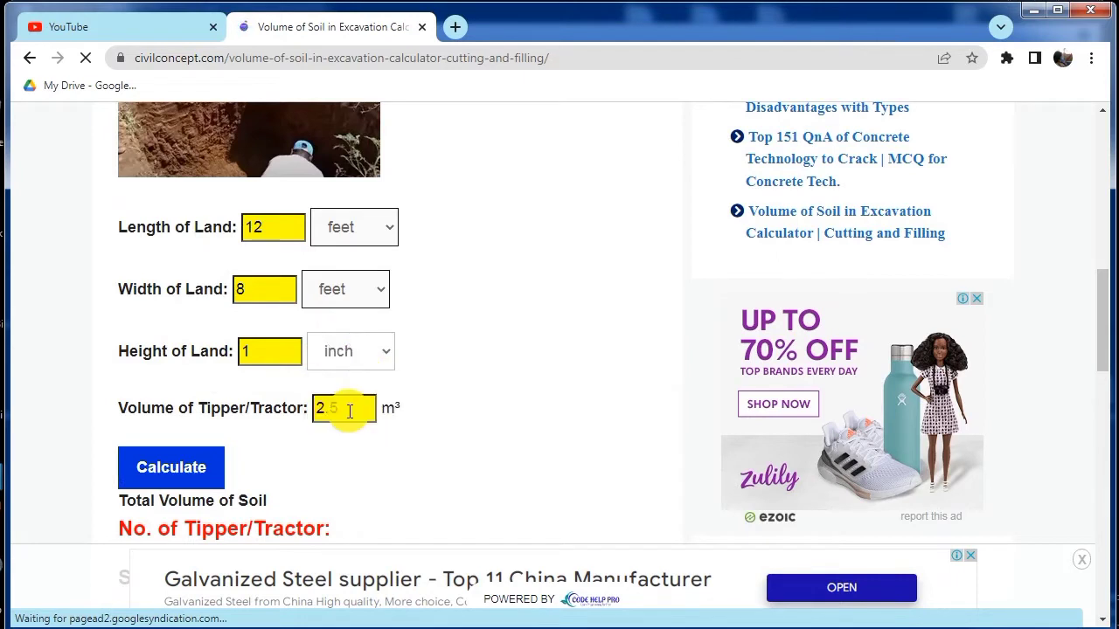
pyautogui.click(376, 232)
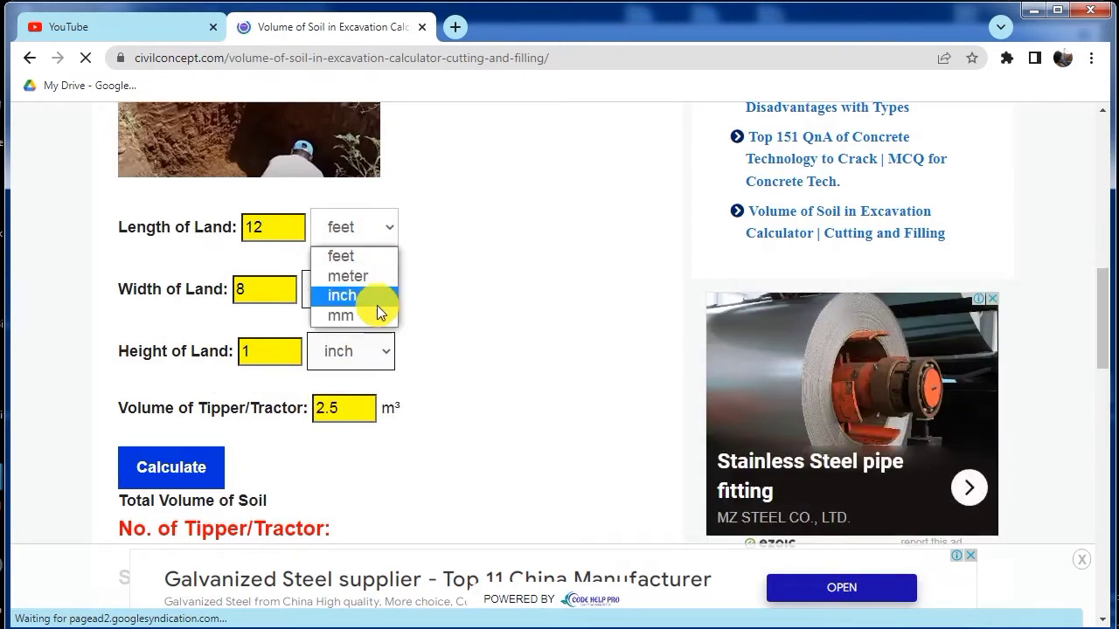
pyautogui.click(507, 279)
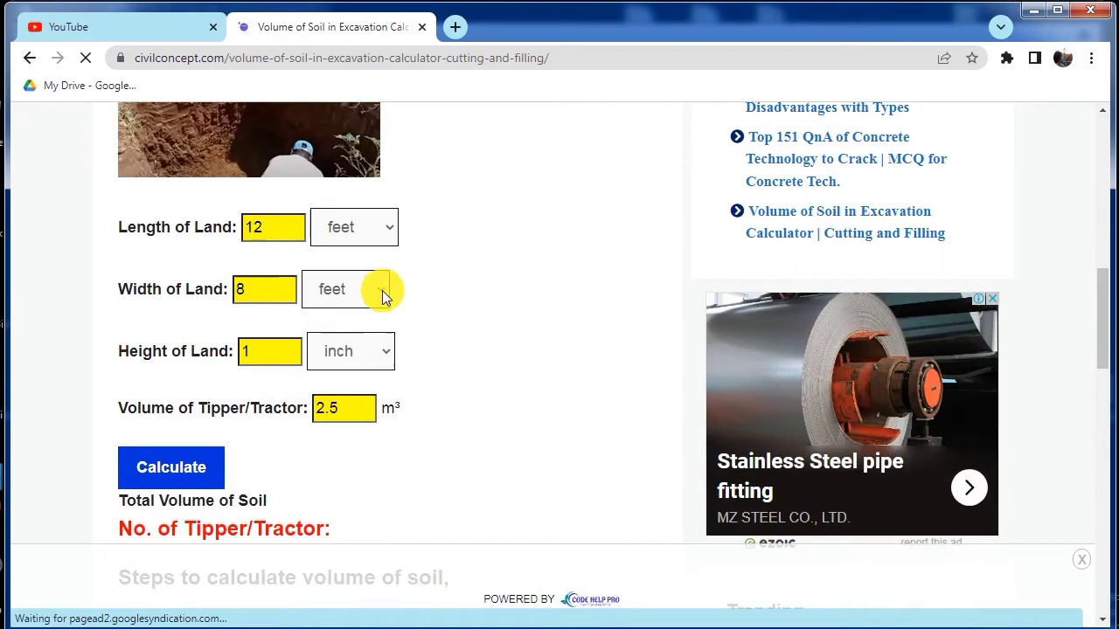
pyautogui.scroll(1, 304, 279)
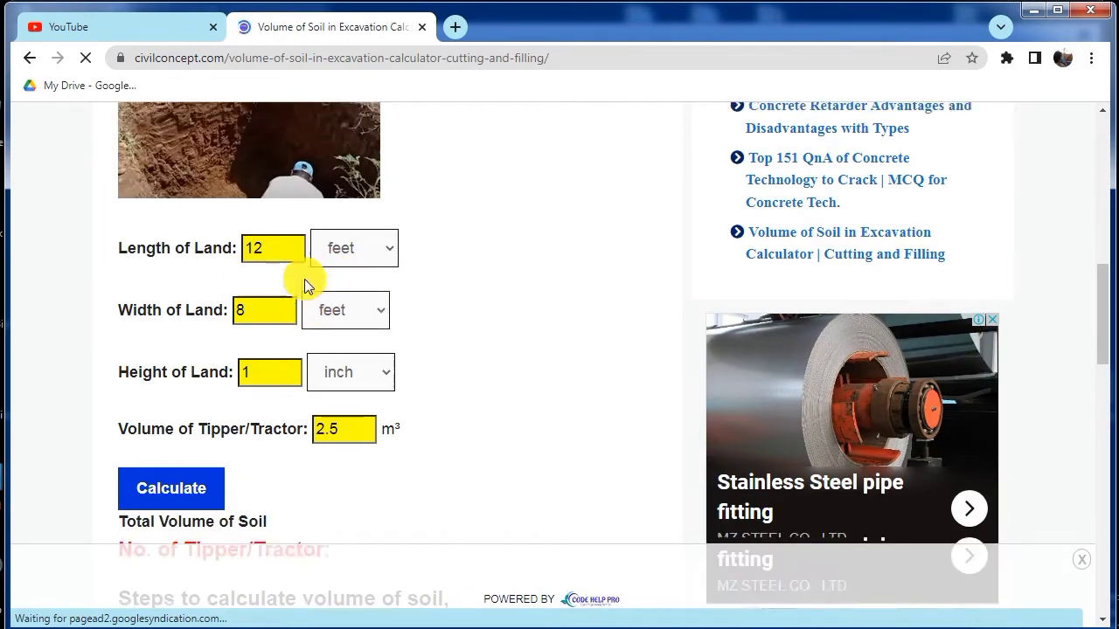
pyautogui.scroll(-1, 433, 356)
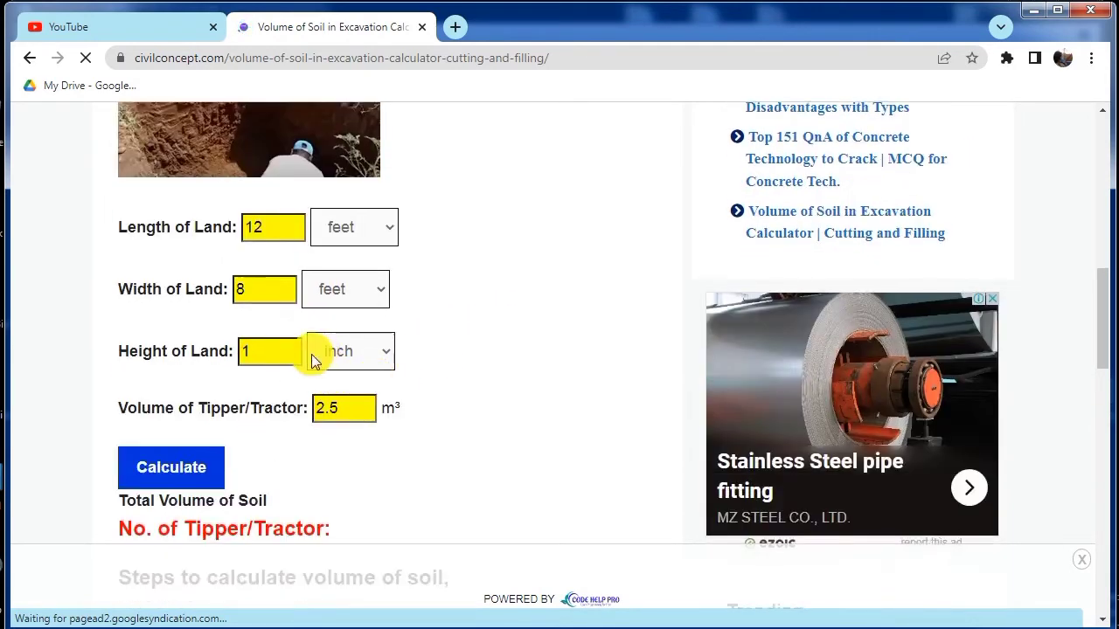
pyautogui.moveTo(293, 353); pyautogui.dragTo(221, 357)
pyautogui.write('8')
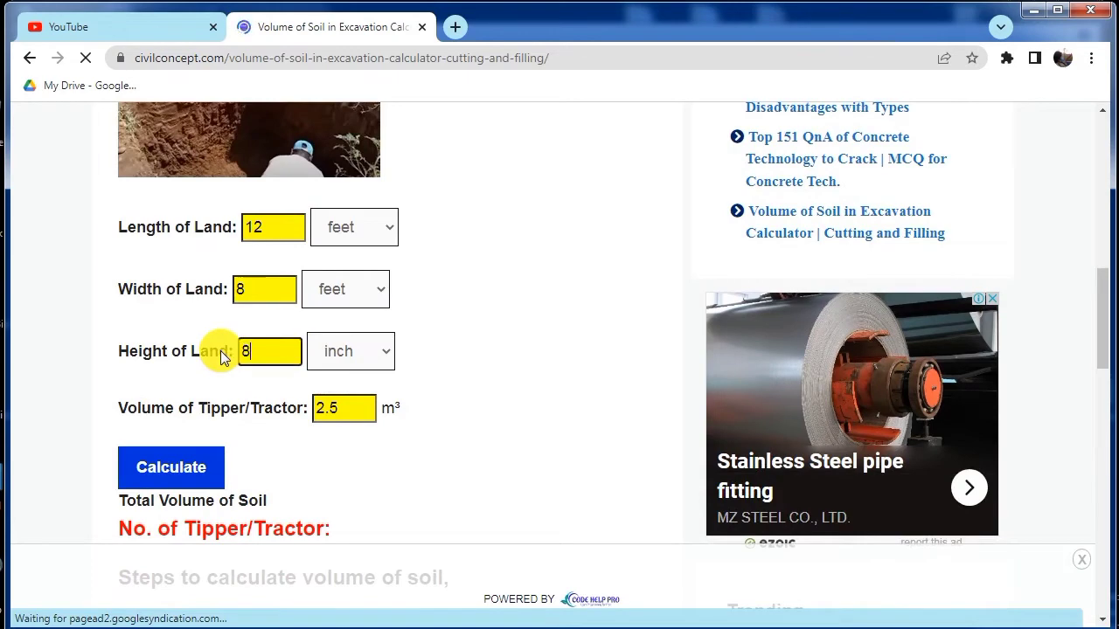
# Scroll down to the tipper volume field and select its 2.5 value for replacement
pyautogui.scroll(-2, 483, 366)
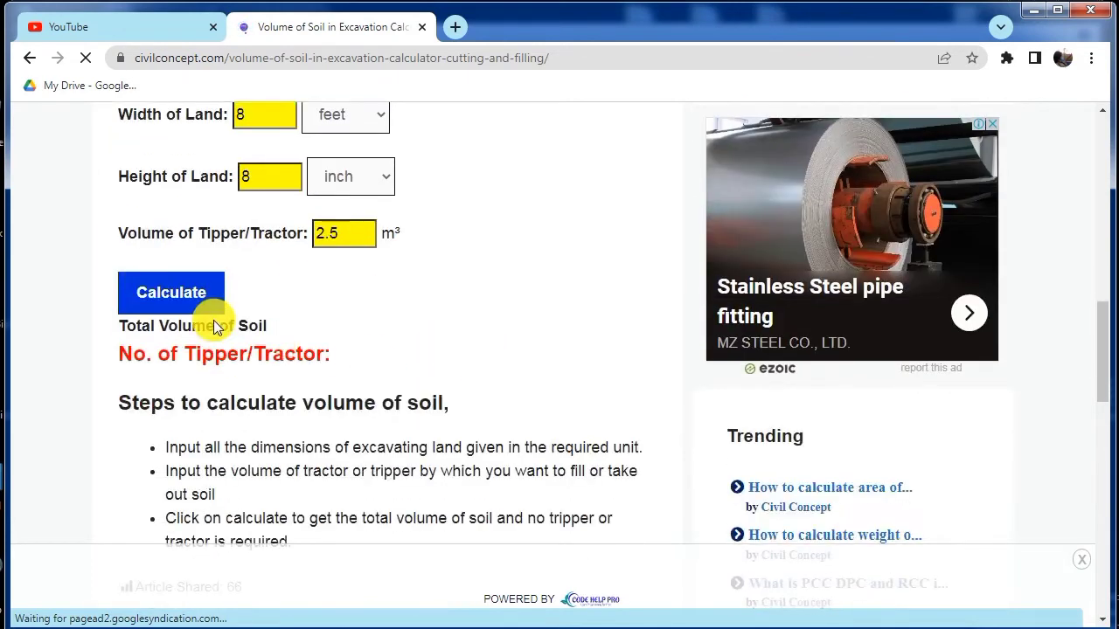
pyautogui.scroll(2, 152, 407)
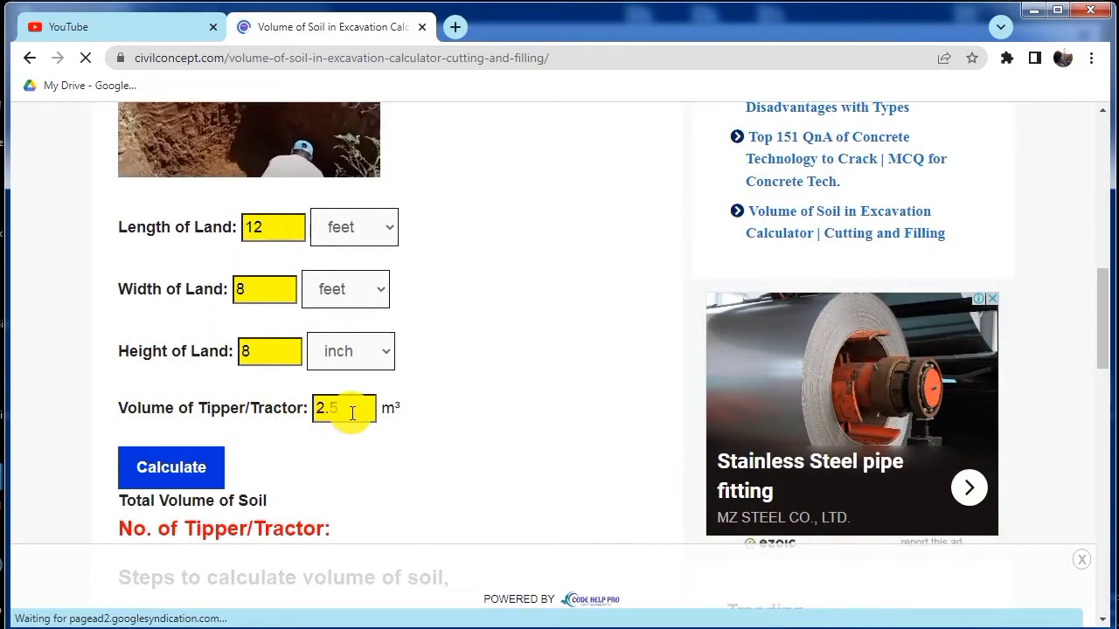
pyautogui.scroll(1, 508, 427)
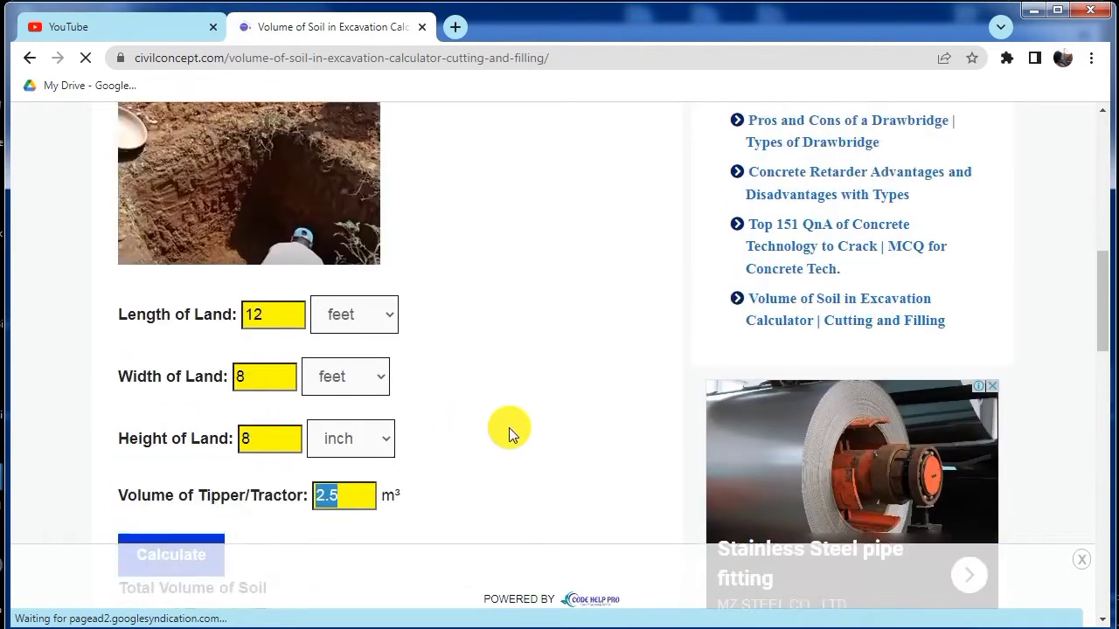
pyautogui.scroll(-1, 508, 427)
pyautogui.scroll(1, 503, 385)
pyautogui.scroll(-1, 456, 320)
pyautogui.scroll(2, 456, 320)
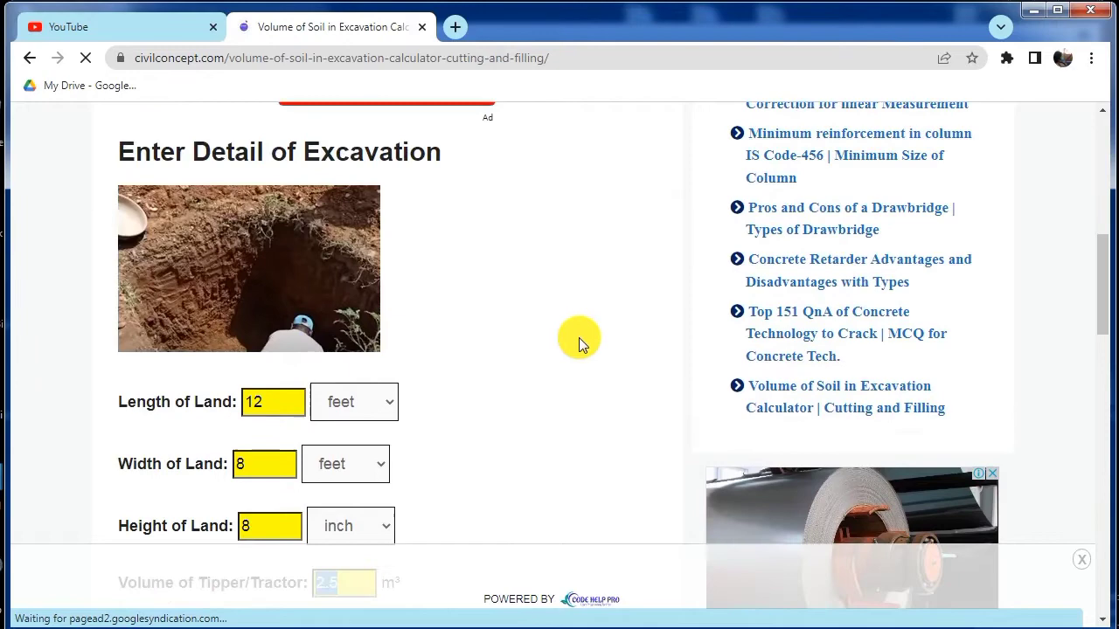
pyautogui.scroll(-2, 578, 338)
pyautogui.scroll(-1, 449, 404)
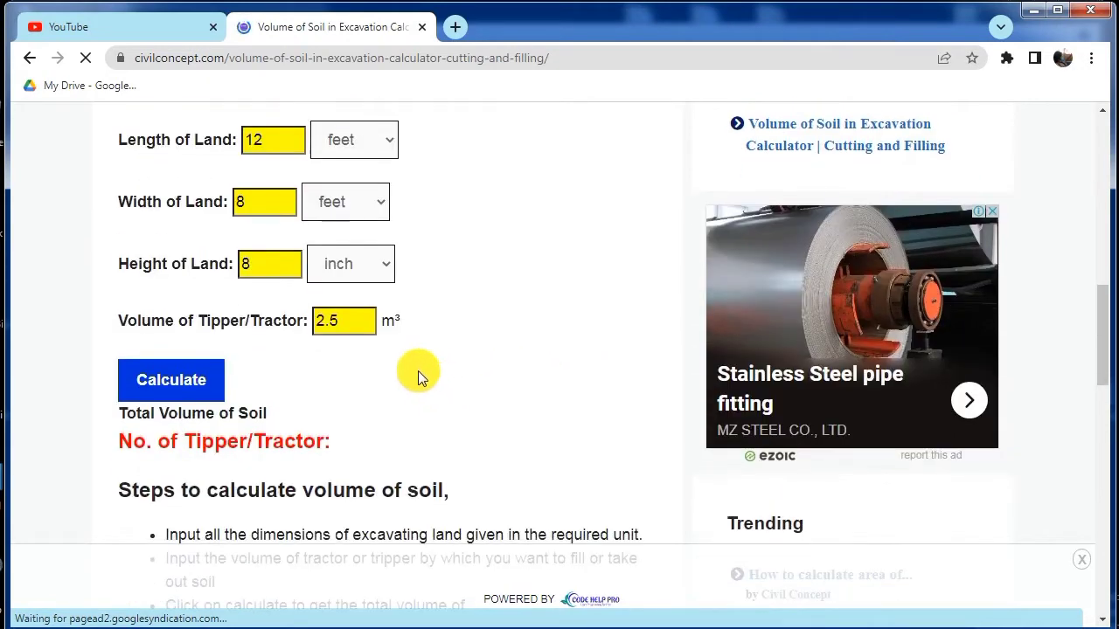
pyautogui.moveTo(348, 320); pyautogui.dragTo(318, 320)
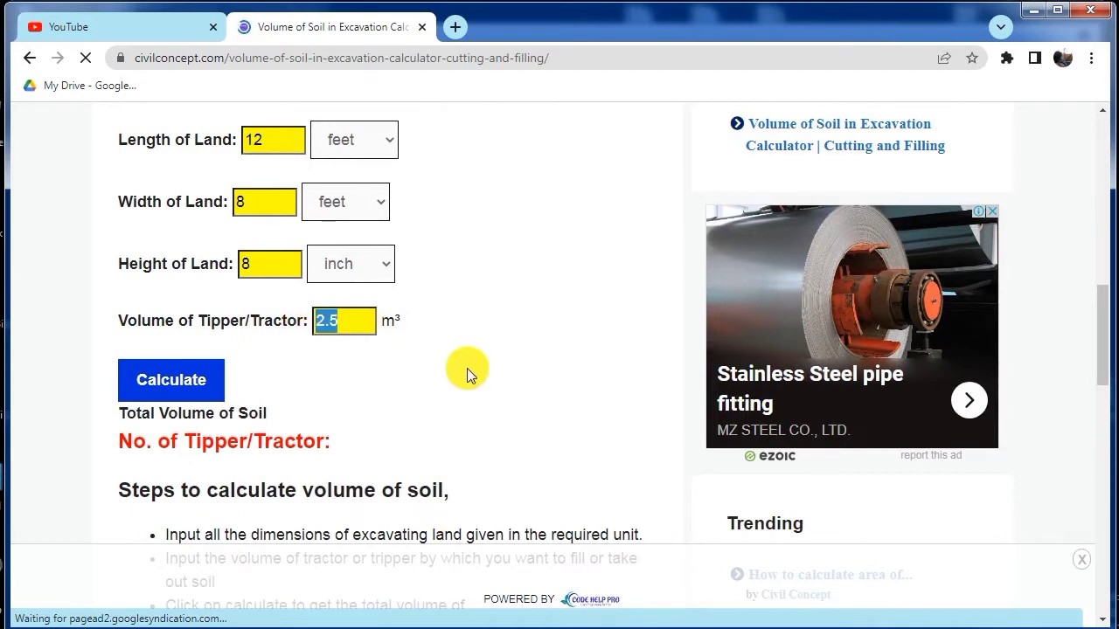
# Overwrite the tipper volume with 8, then reselect the field to restore 2.5 m³
pyautogui.write('8')
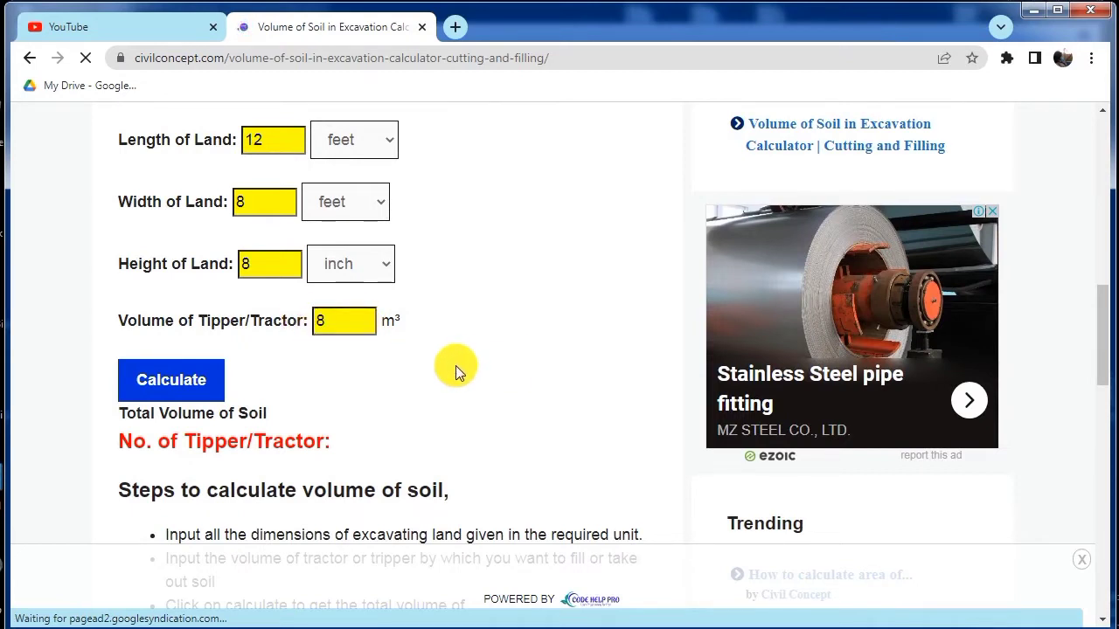
pyautogui.moveTo(376, 326); pyautogui.dragTo(271, 323)
pyautogui.scroll(1, 528, 389)
pyautogui.scroll(-1, 523, 387)
pyautogui.scroll(1, 349, 367)
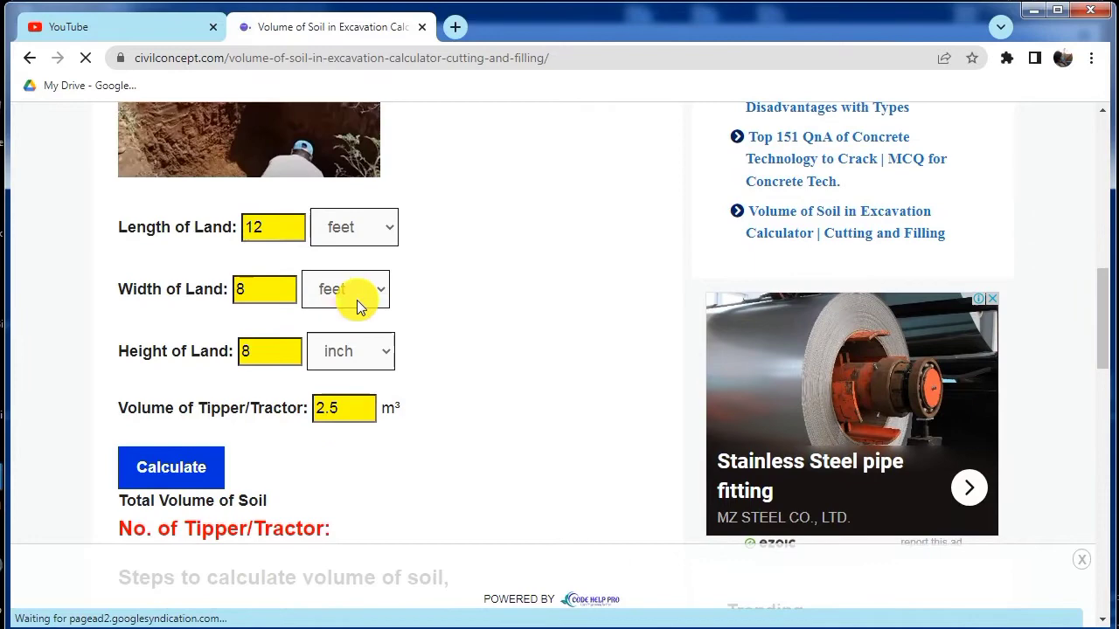
pyautogui.scroll(2, 301, 249)
pyautogui.scroll(-4, 304, 256)
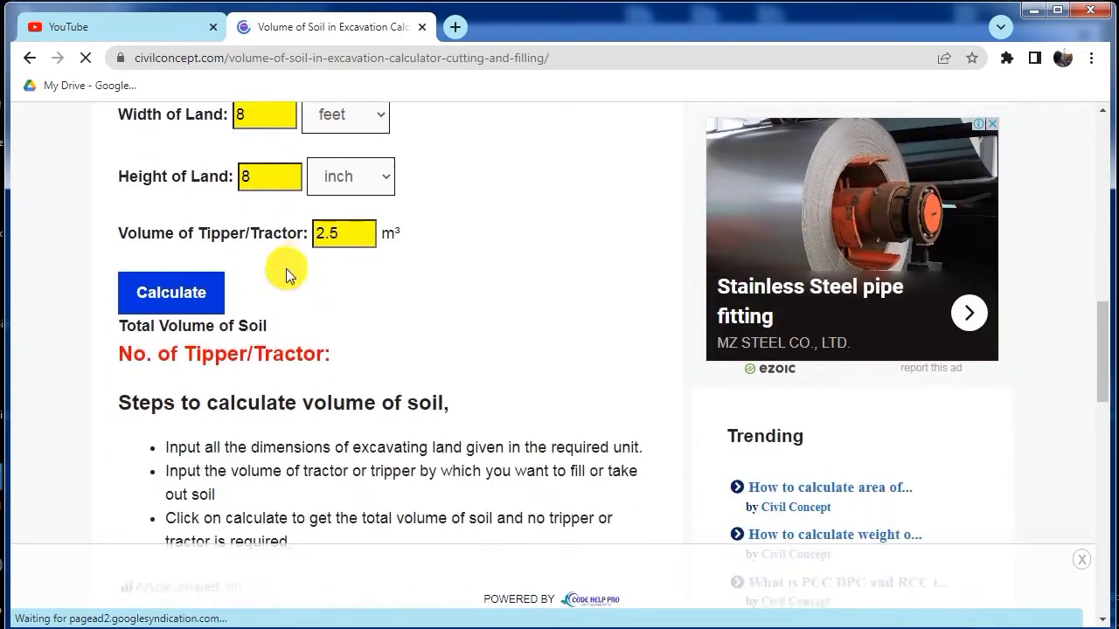
# Calculate the excavation and highlight the 1.812 m³ total soil volume result
pyautogui.click(180, 293)
pyautogui.scroll(-1, 329, 301)
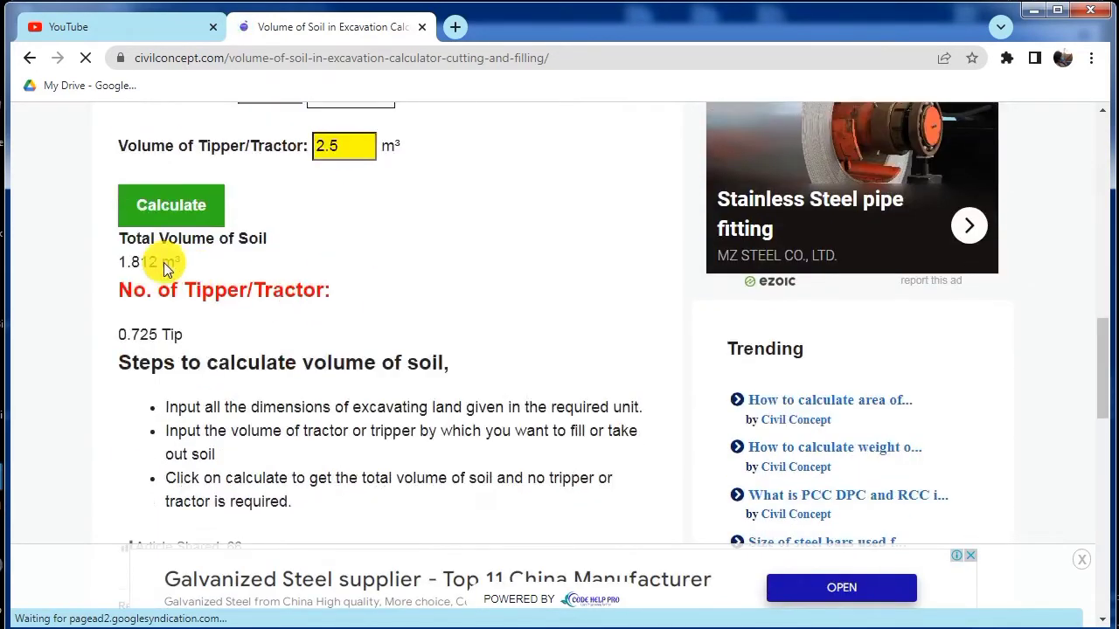
pyautogui.scroll(2, 257, 271)
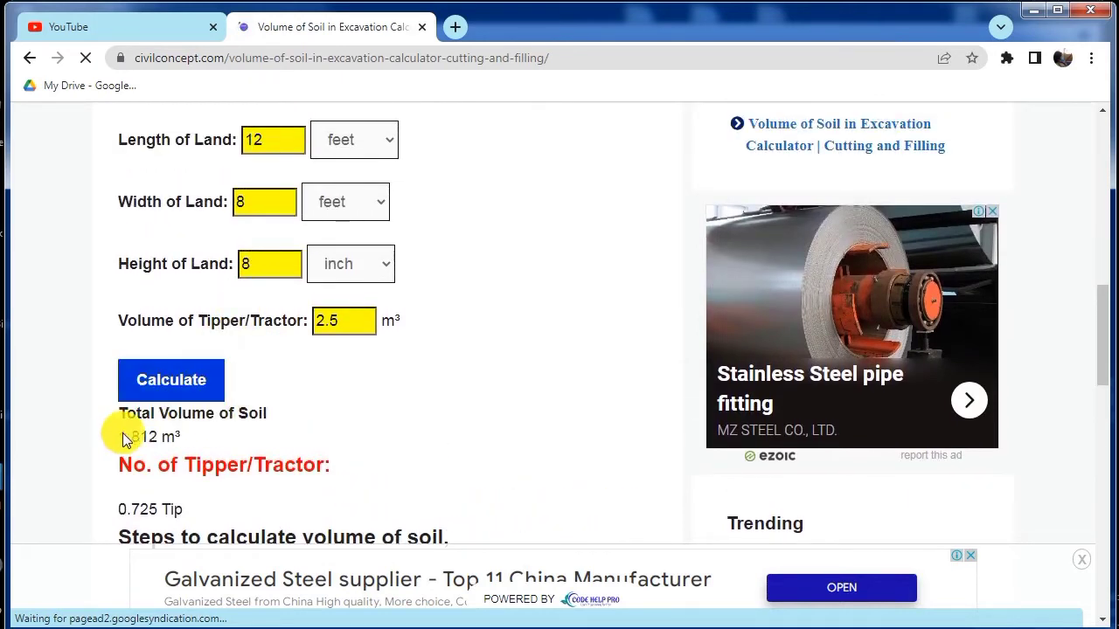
pyautogui.moveTo(152, 435); pyautogui.dragTo(190, 438)
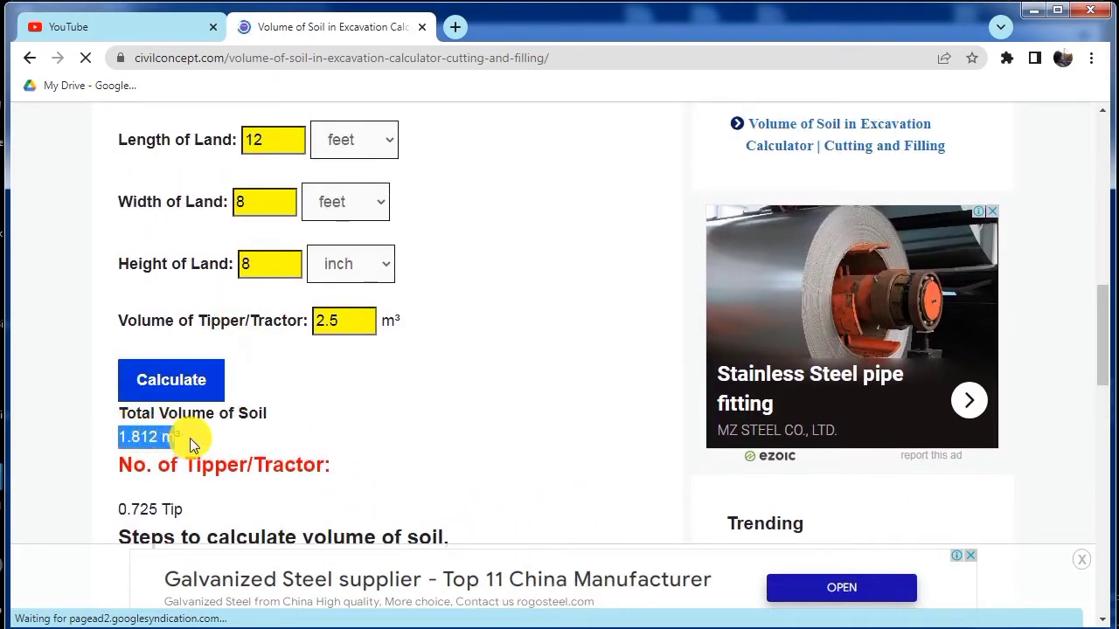
pyautogui.click(263, 450)
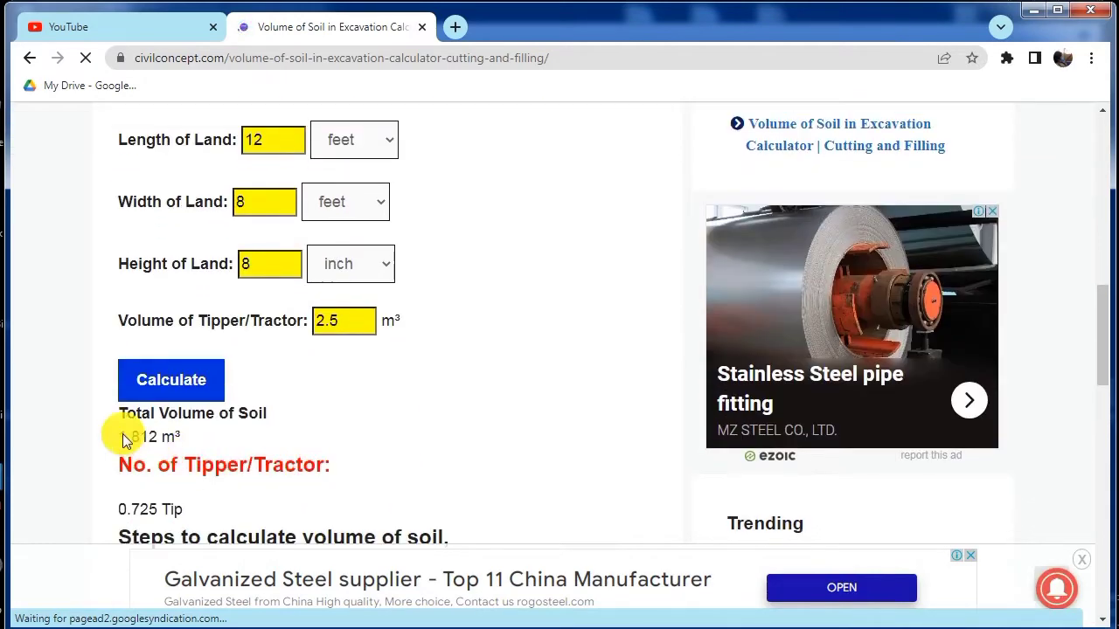
pyautogui.moveTo(118, 437); pyautogui.dragTo(196, 434)
pyautogui.click(248, 416)
pyautogui.click(297, 429)
# Highlight the 0.725 tips result below the soil volume, then clear the highlight
pyautogui.scroll(-1, 185, 405)
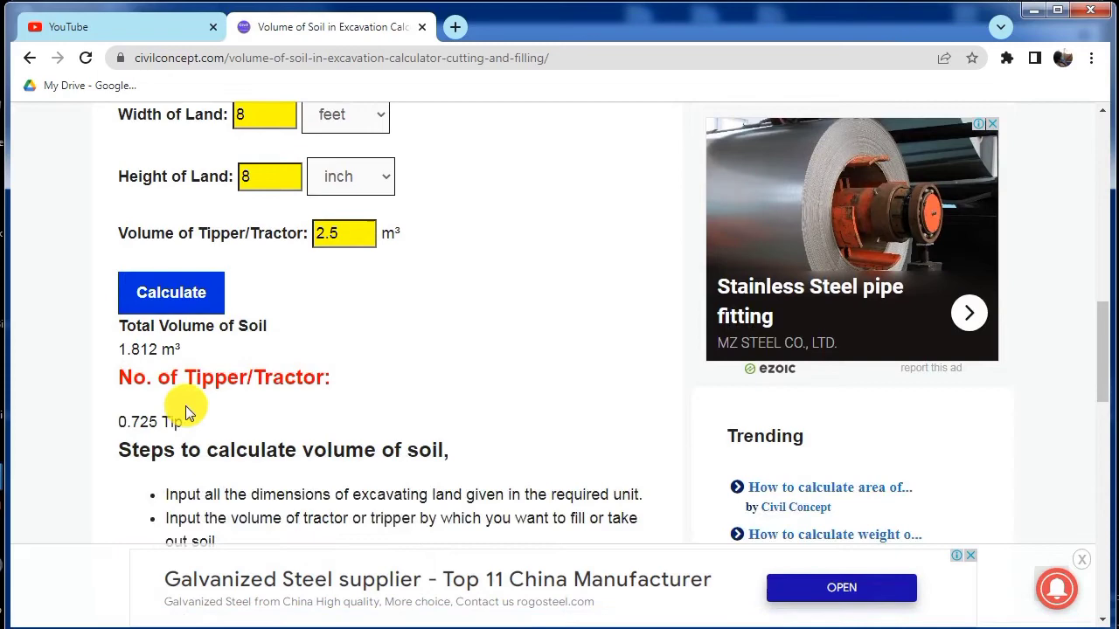
pyautogui.moveTo(212, 390); pyautogui.dragTo(378, 401)
pyautogui.click(377, 401)
pyautogui.scroll(1, 353, 406)
pyautogui.scroll(2, 270, 328)
pyautogui.scroll(-2, 282, 339)
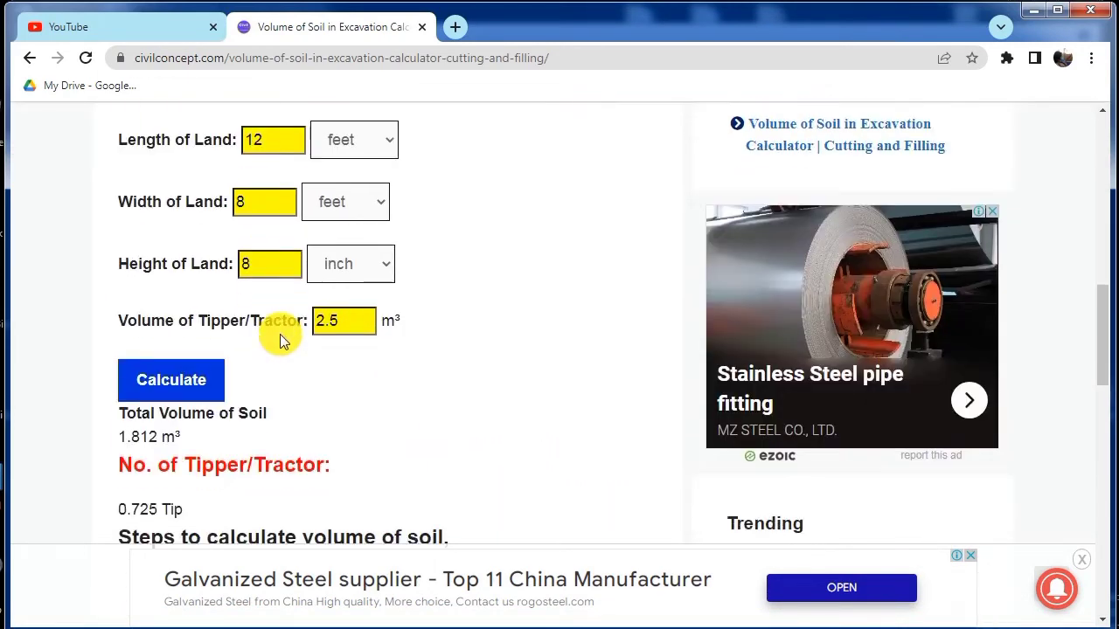
pyautogui.scroll(3, 286, 314)
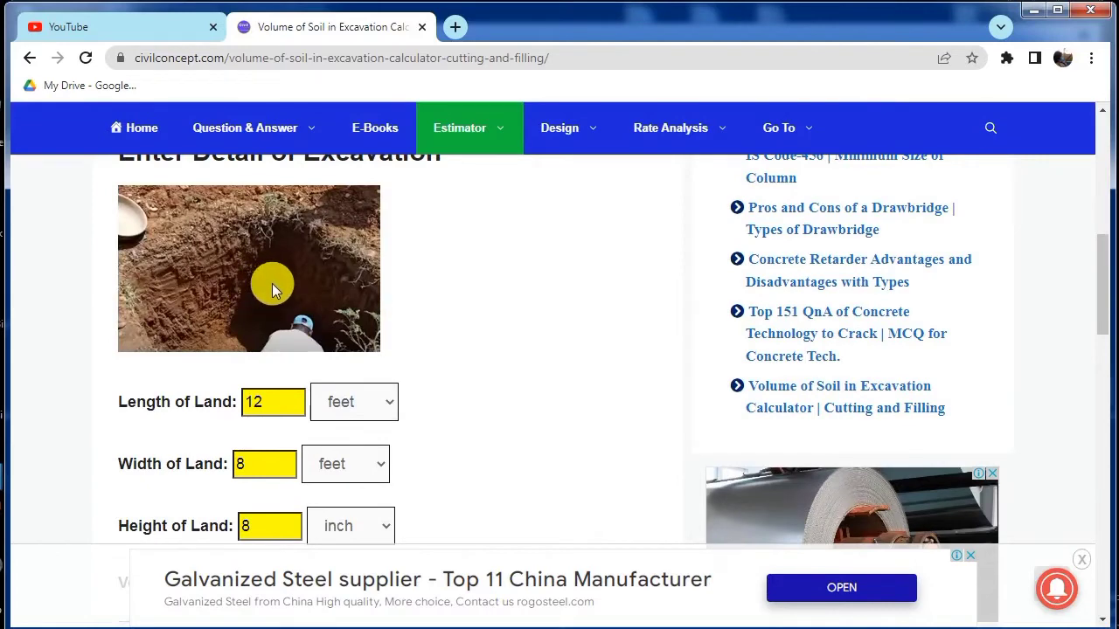
pyautogui.scroll(-5, 288, 299)
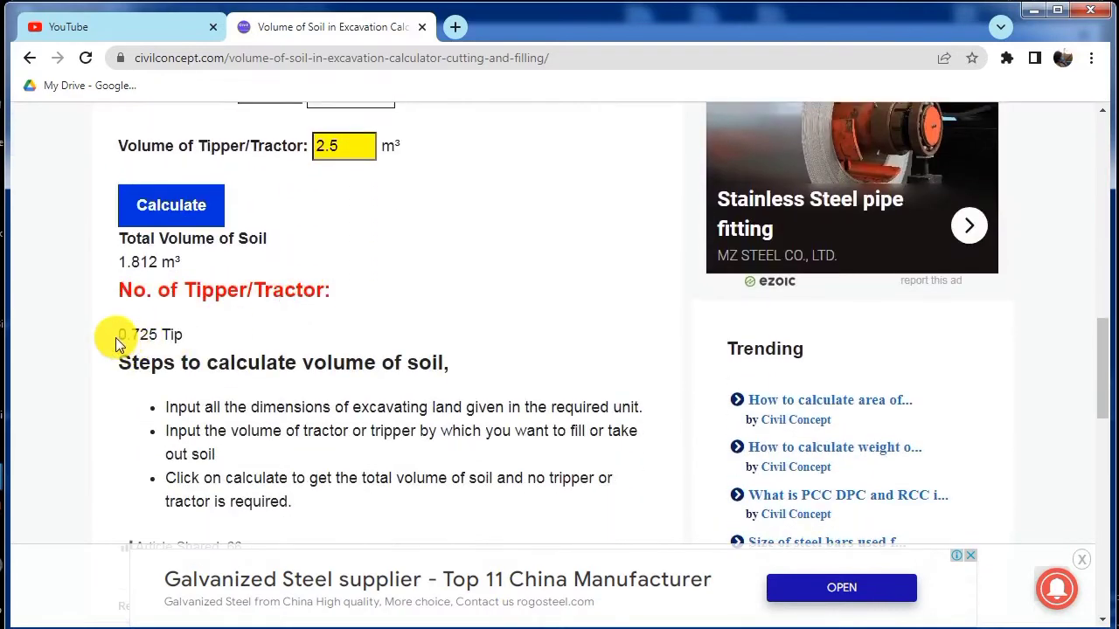
pyautogui.click(237, 356)
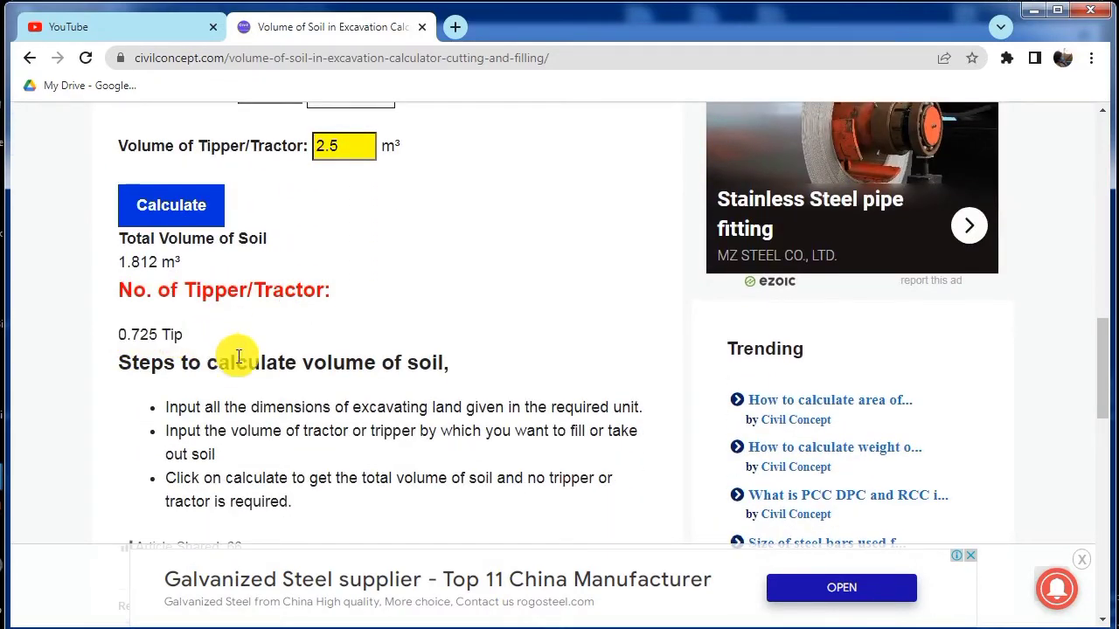
pyautogui.scroll(3, 237, 356)
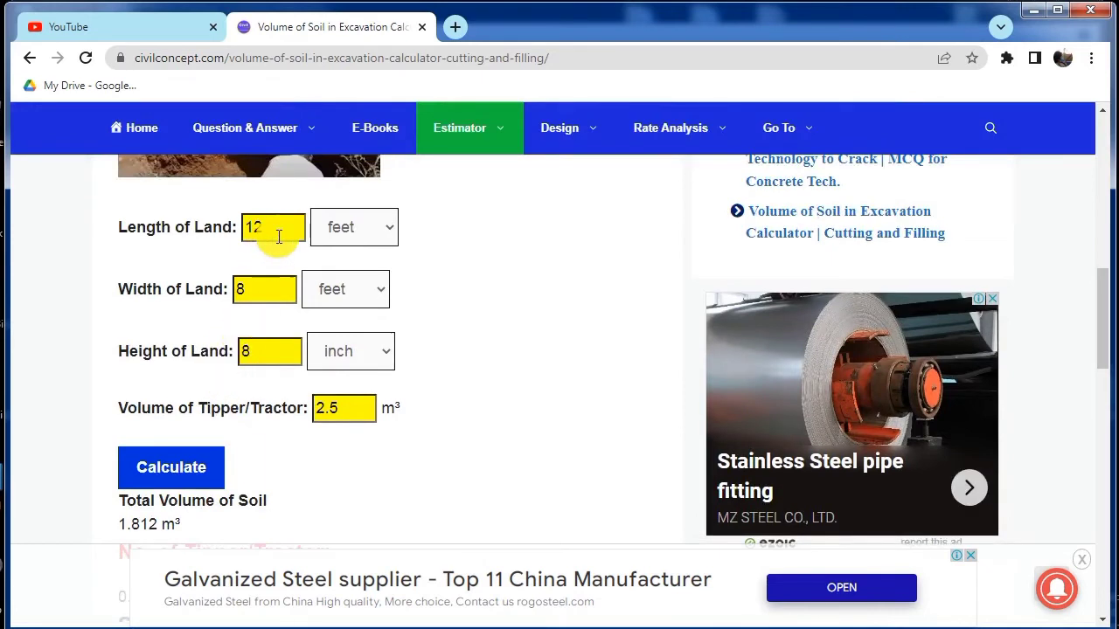
# Change the Length of Land from 12 feet to 6 meters
pyautogui.moveTo(274, 230); pyautogui.dragTo(241, 231)
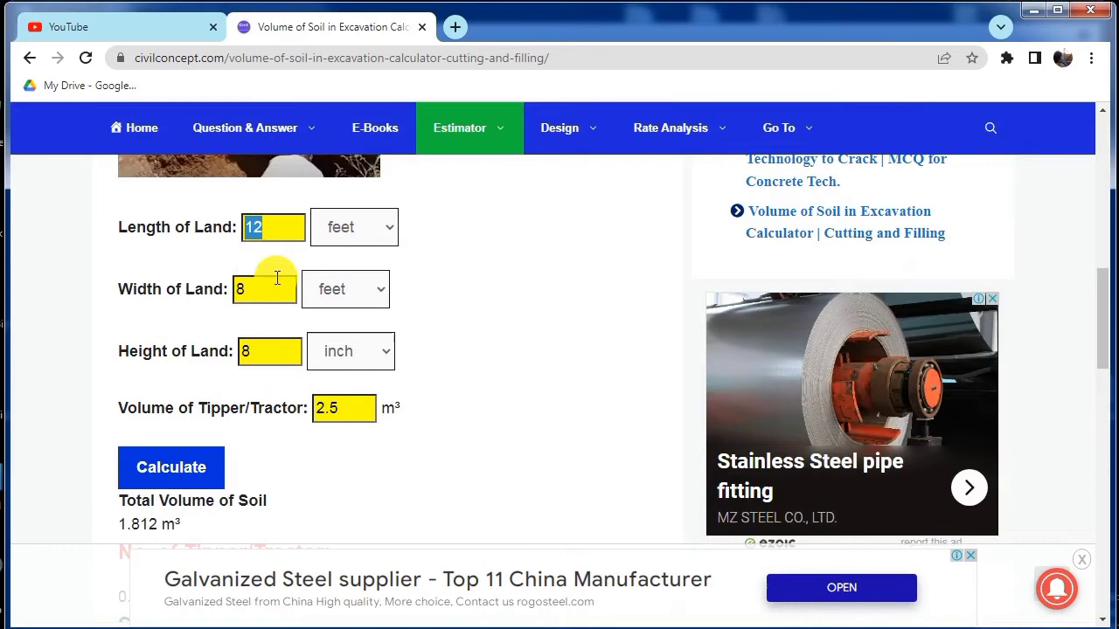
pyautogui.write('6')
pyautogui.click(370, 229)
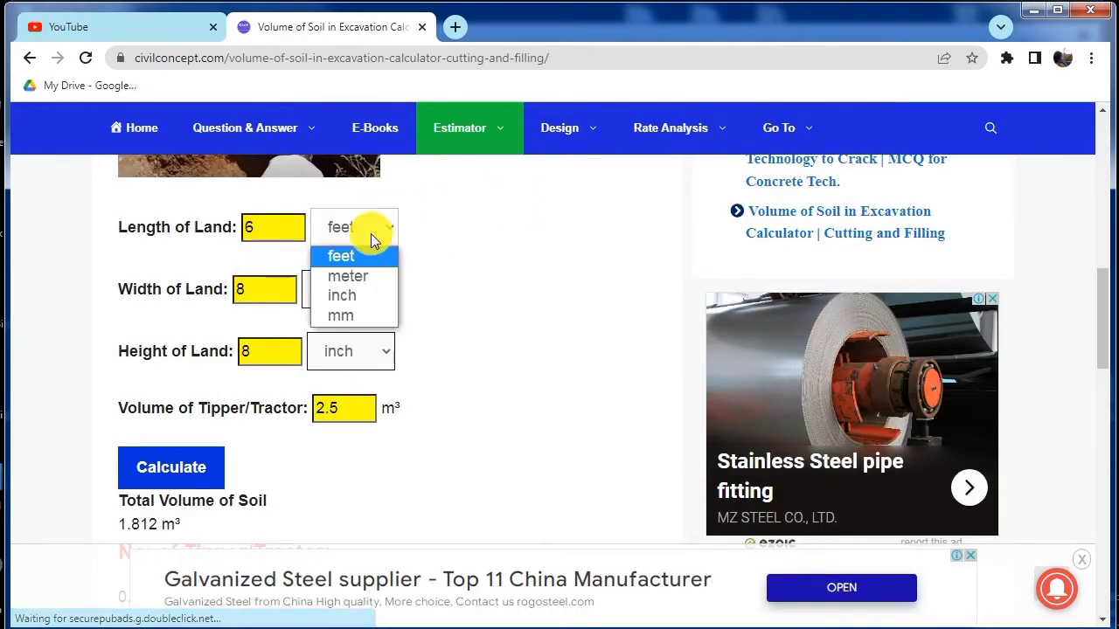
pyautogui.click(367, 276)
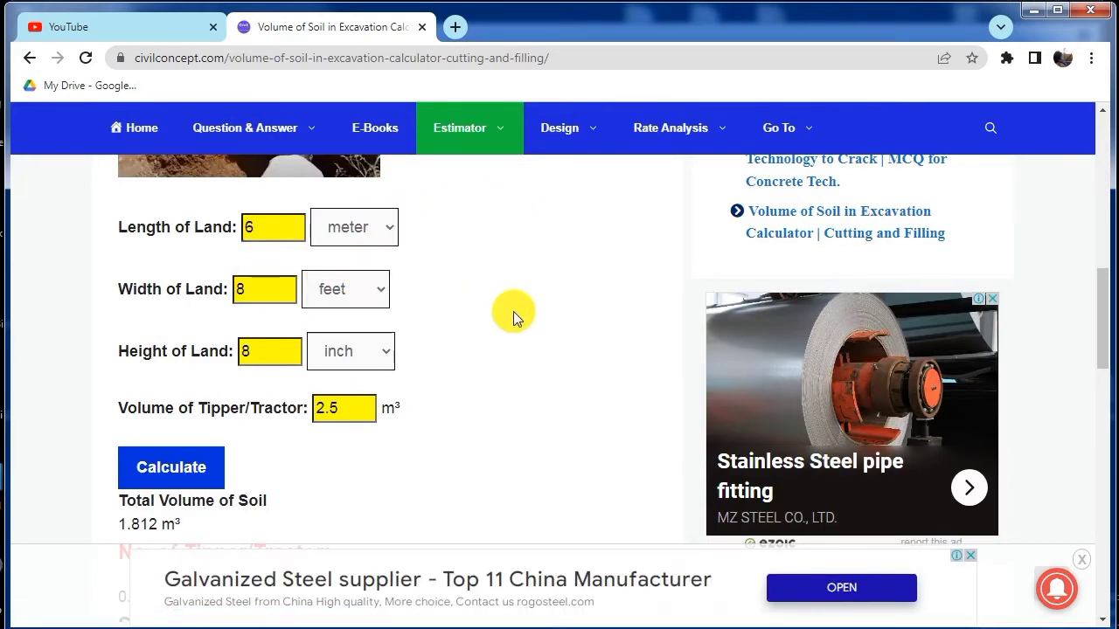
pyautogui.scroll(-2, 513, 311)
pyautogui.click(186, 292)
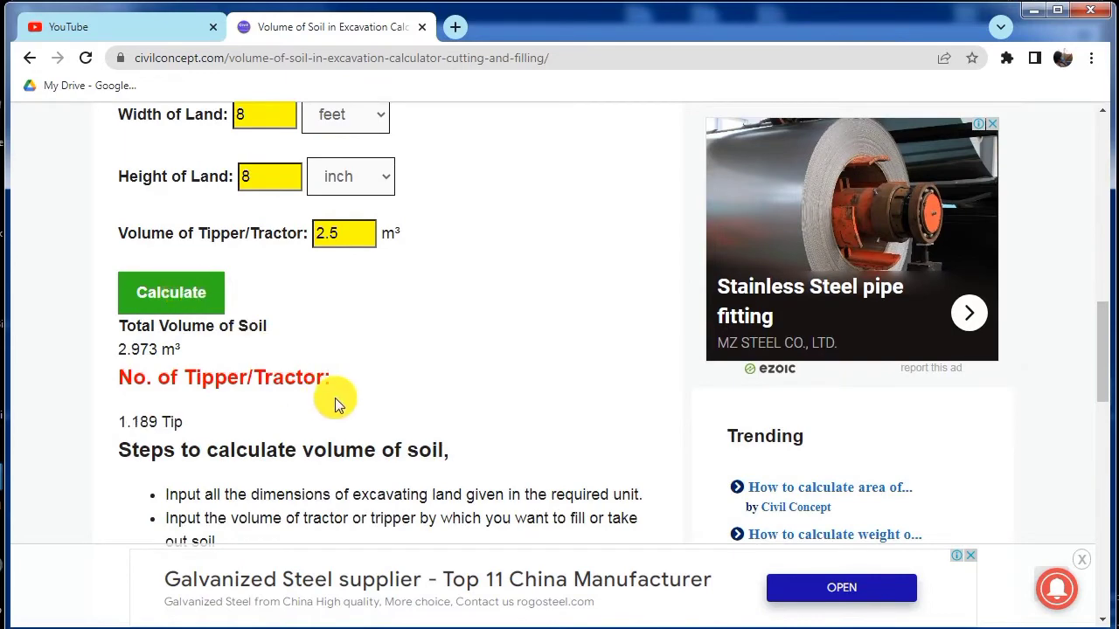
pyautogui.scroll(2, 335, 398)
pyautogui.scroll(-2, 334, 397)
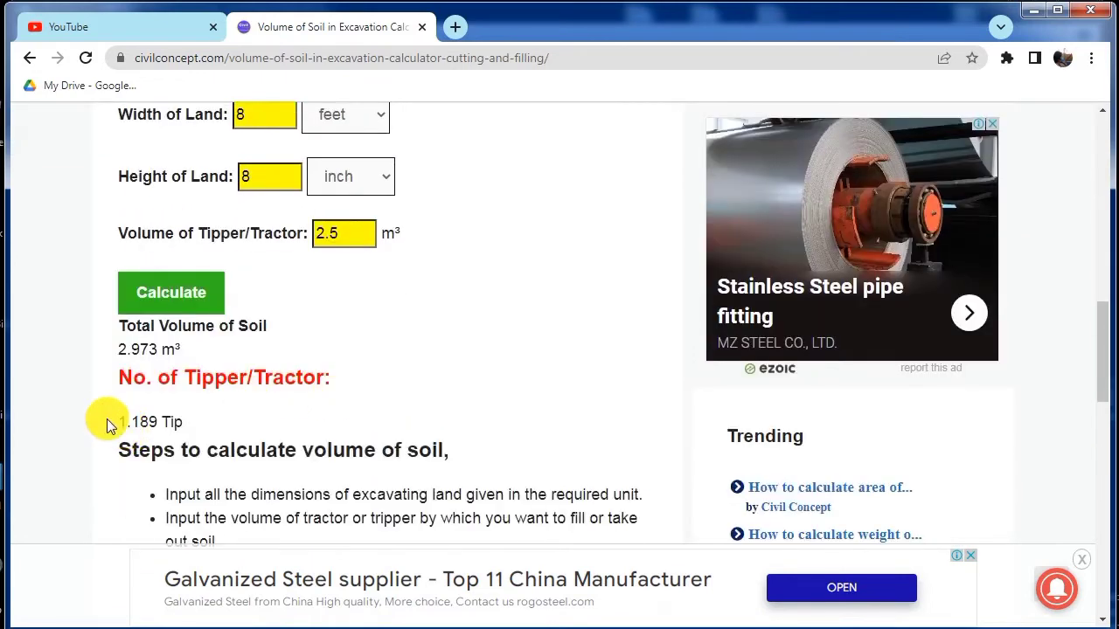
pyautogui.scroll(1, 380, 419)
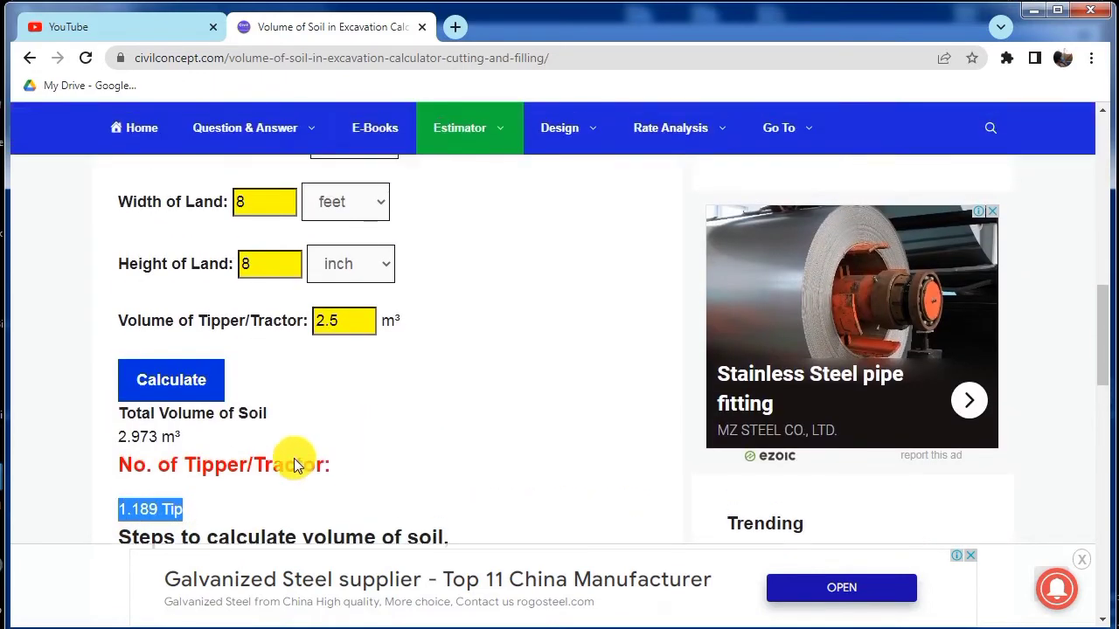
pyautogui.scroll(1, 424, 476)
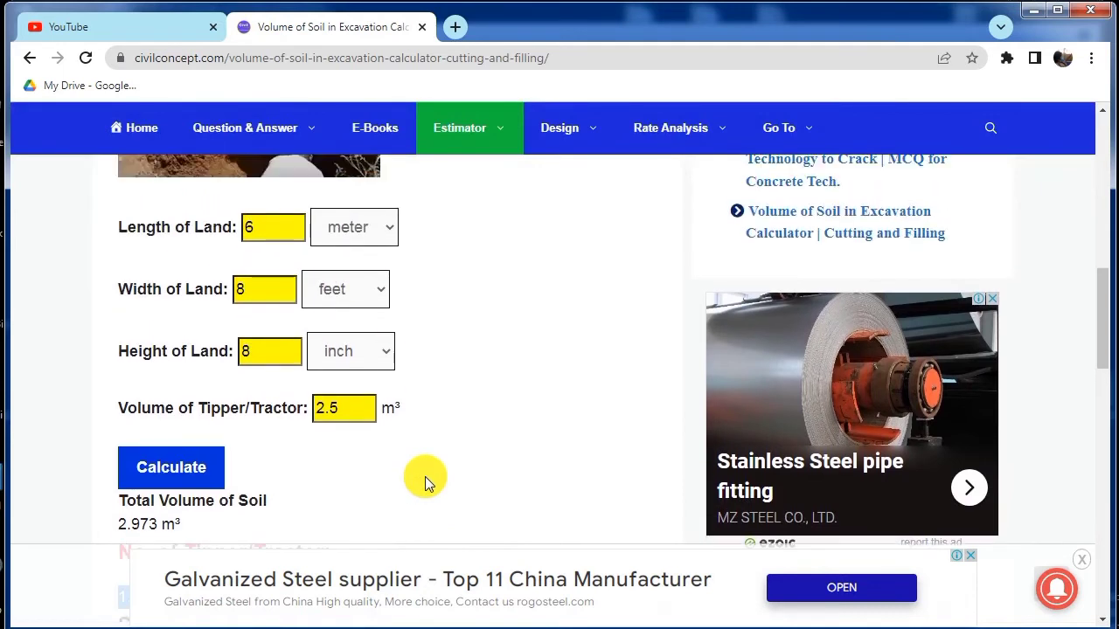
pyautogui.scroll(-1, 425, 476)
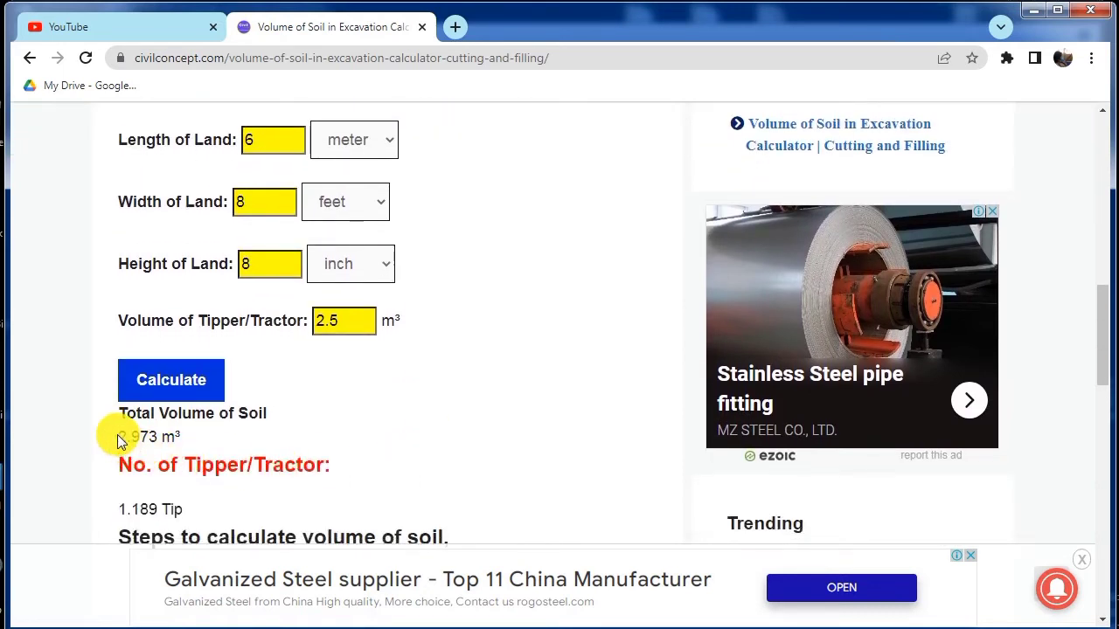
pyautogui.moveTo(120, 442); pyautogui.dragTo(153, 442)
pyautogui.click(499, 457)
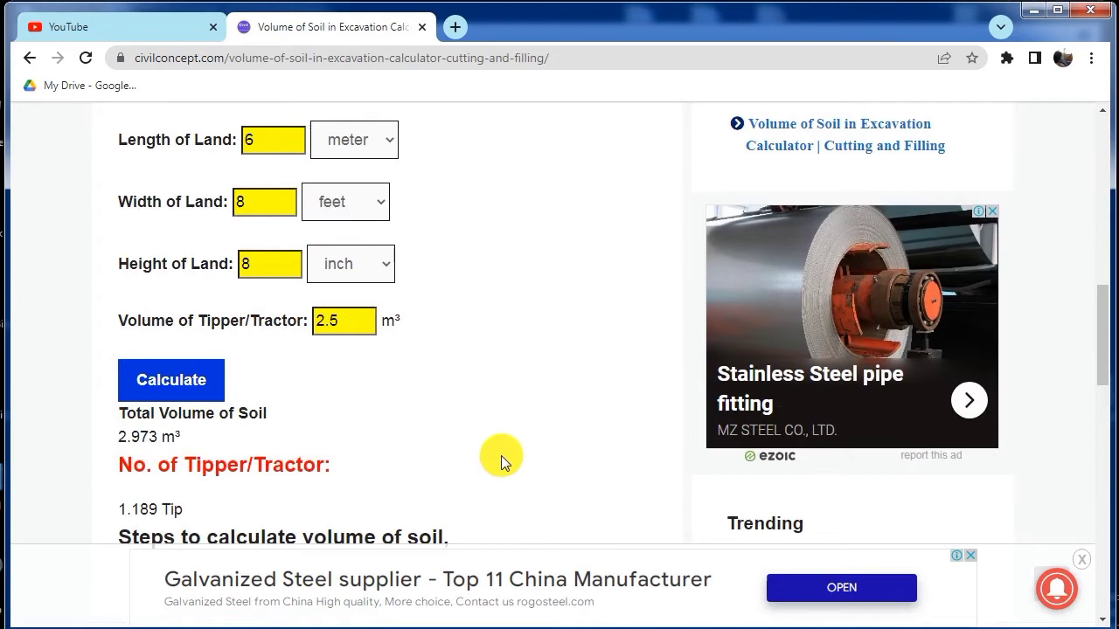
pyautogui.scroll(4, 515, 452)
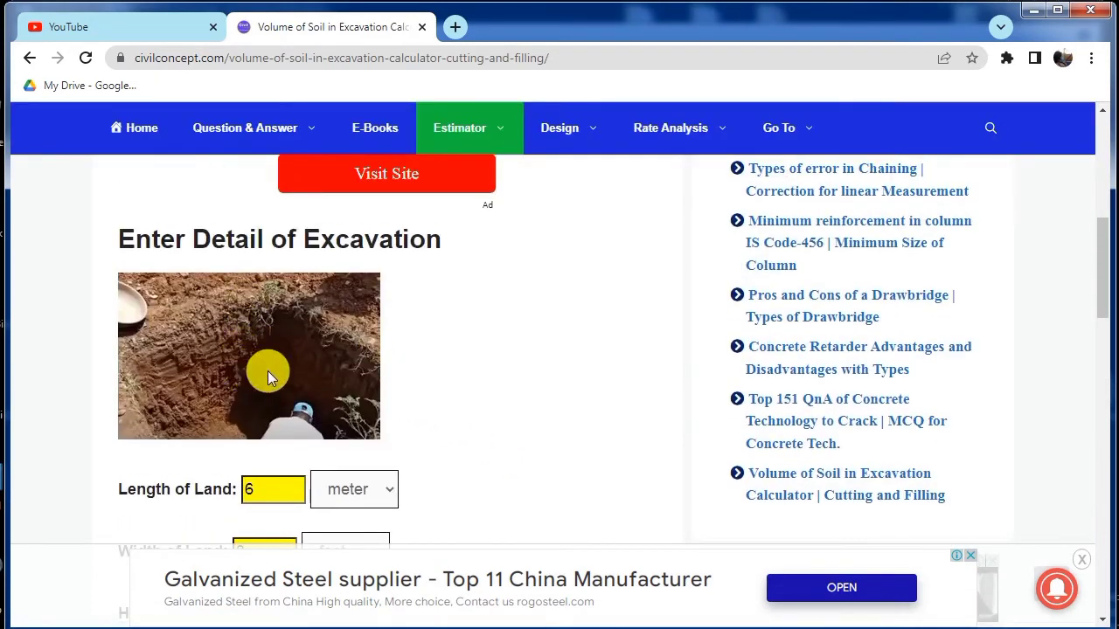
pyautogui.scroll(-1, 267, 370)
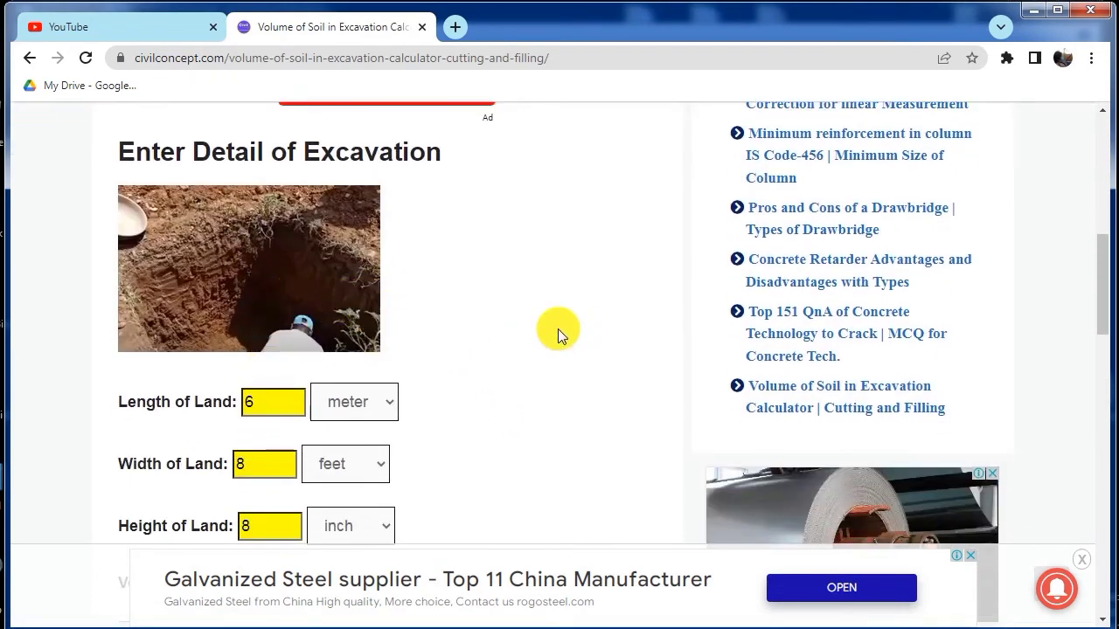
pyautogui.scroll(-9, 558, 329)
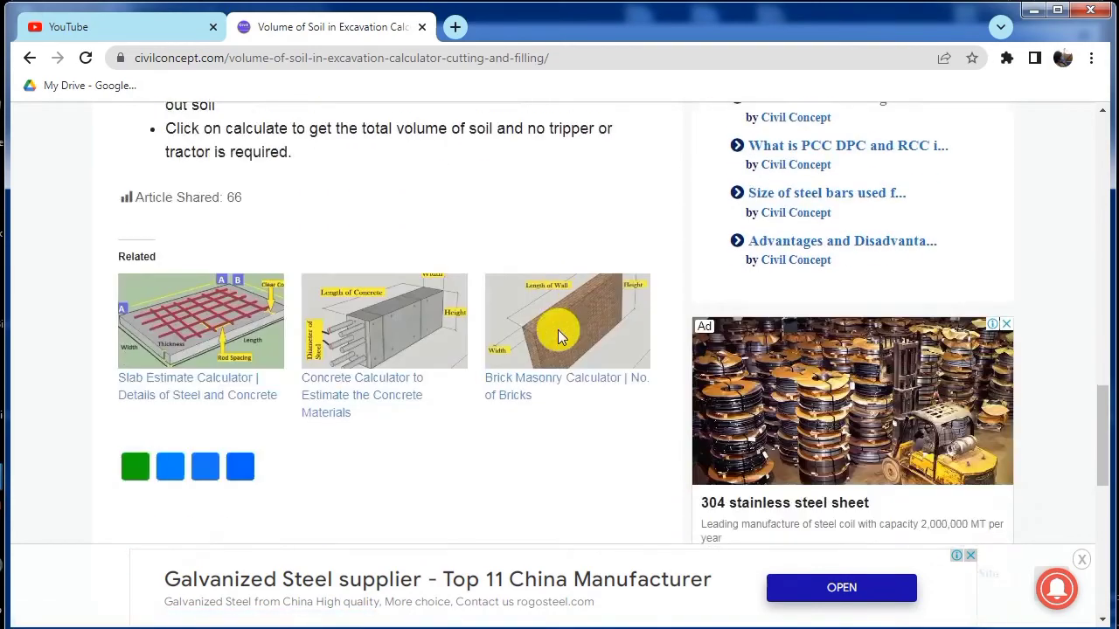
pyautogui.scroll(10, 558, 329)
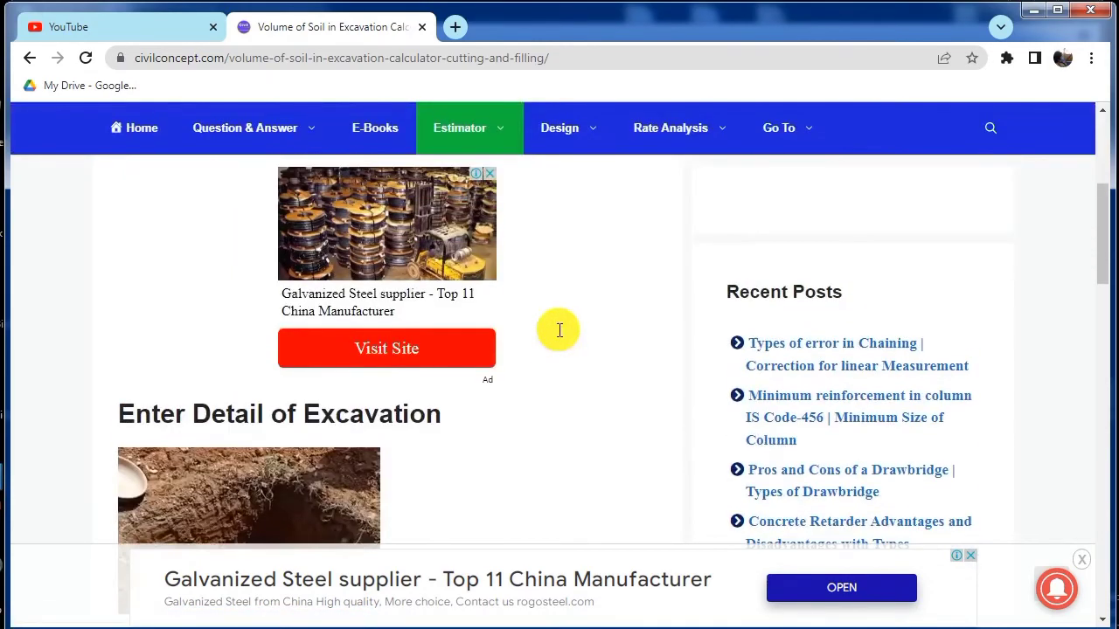
pyautogui.scroll(4, 560, 330)
pyautogui.scroll(-2, 560, 330)
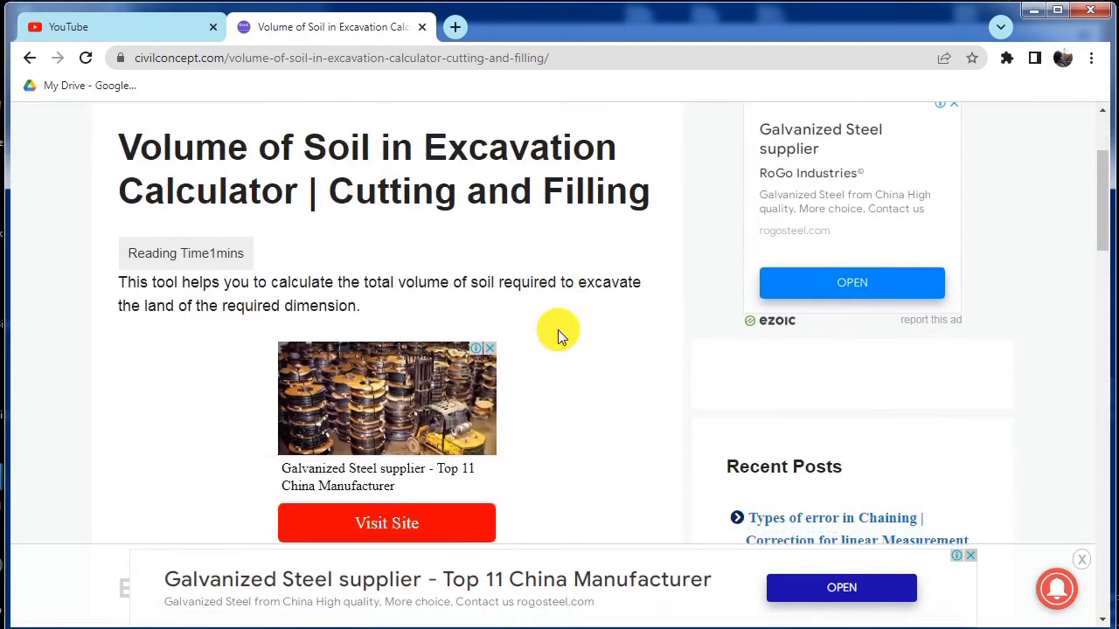
pyautogui.scroll(-5, 558, 329)
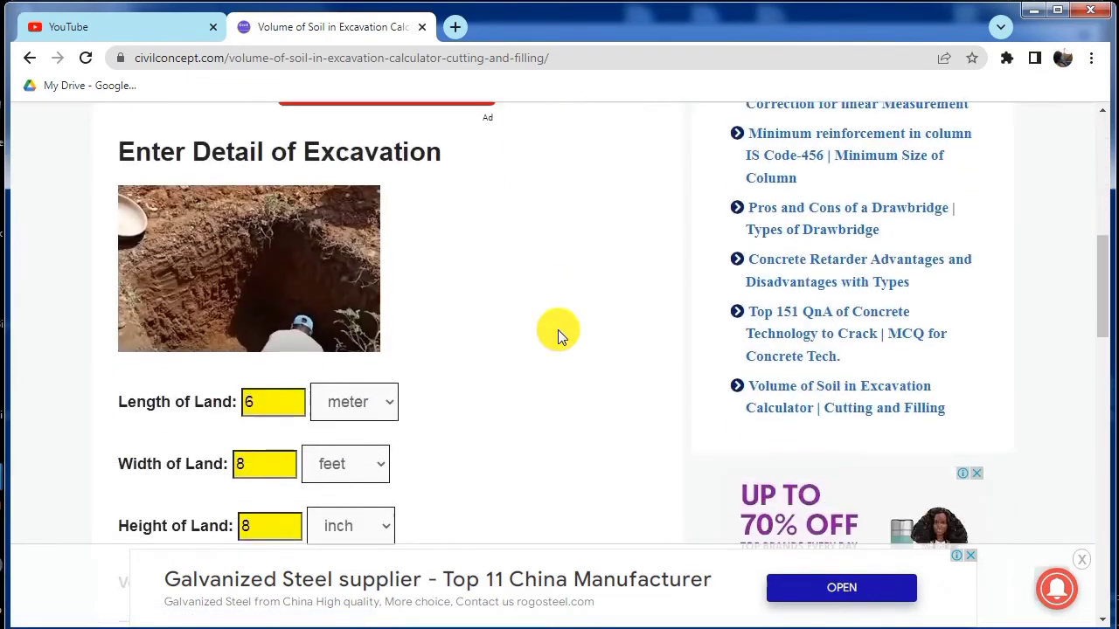
pyautogui.scroll(2, 557, 330)
pyautogui.scroll(-1, 557, 329)
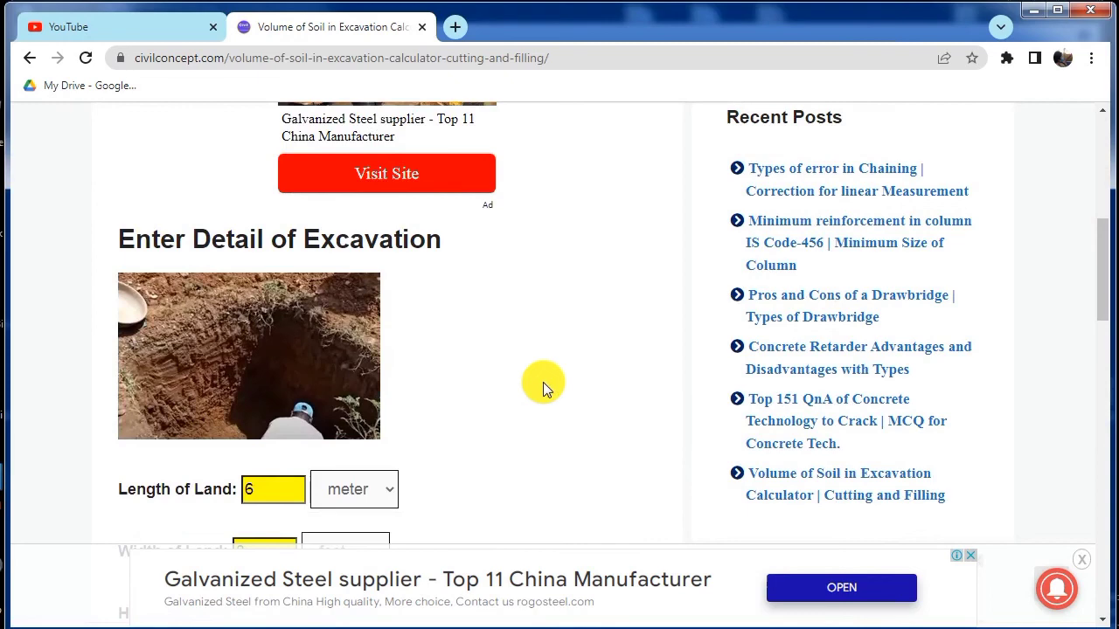
pyautogui.scroll(-1, 532, 381)
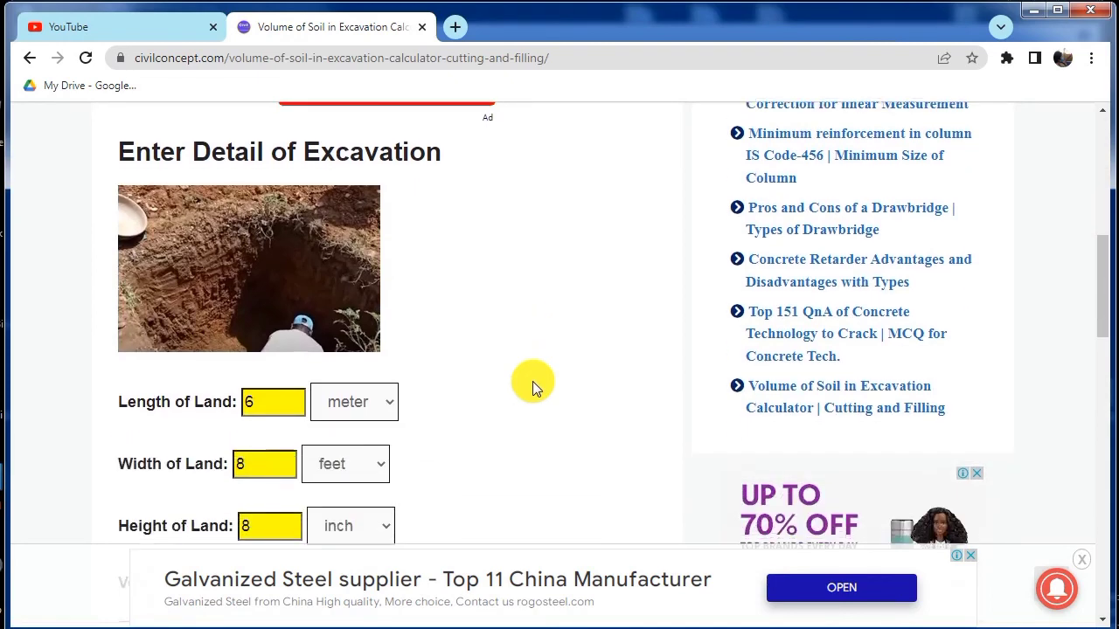
pyautogui.scroll(1, 532, 381)
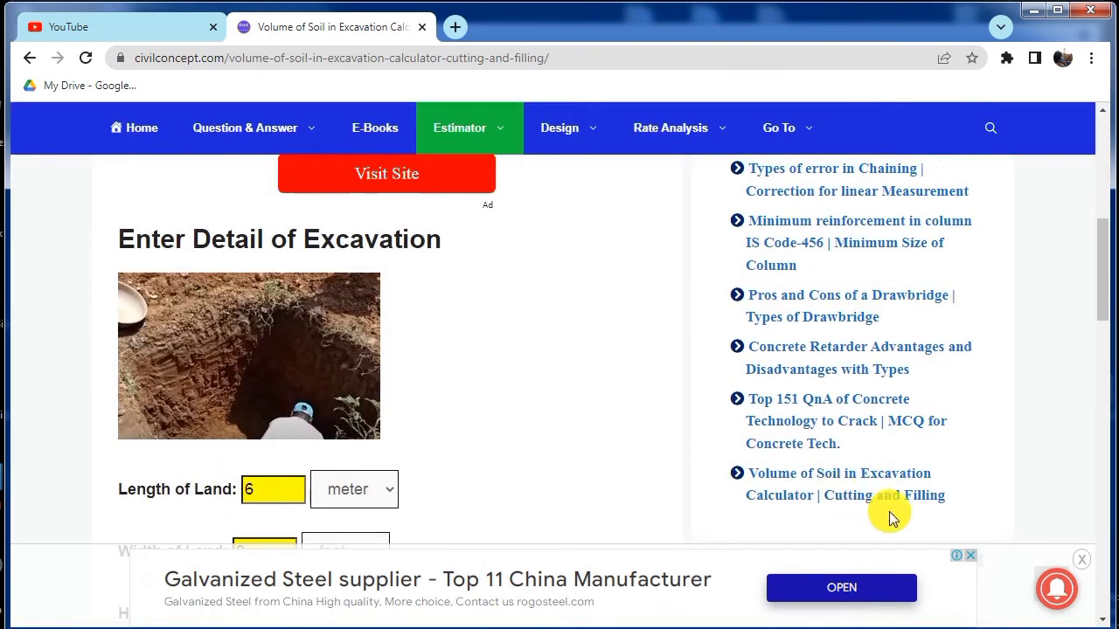